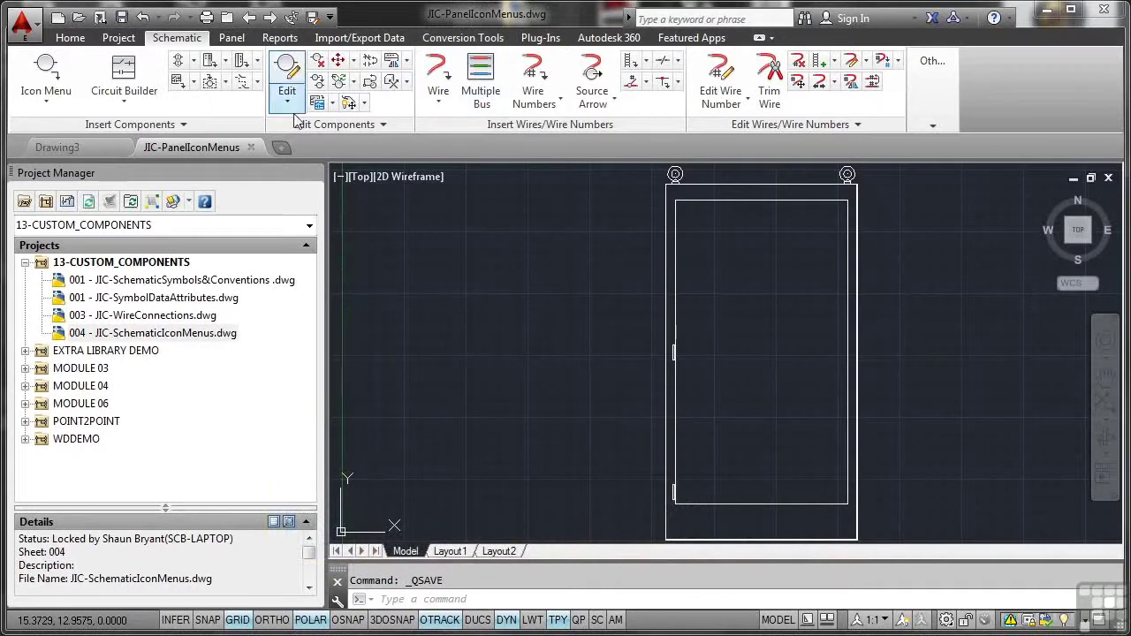
Add the active drawing to the 13-CUSTOM_COMPONENTS project and apply the project default values to its drawing settings.
{"action": "left_click", "coordinate": [128, 265]}
{"action": "right_click", "coordinate": [128, 265]}
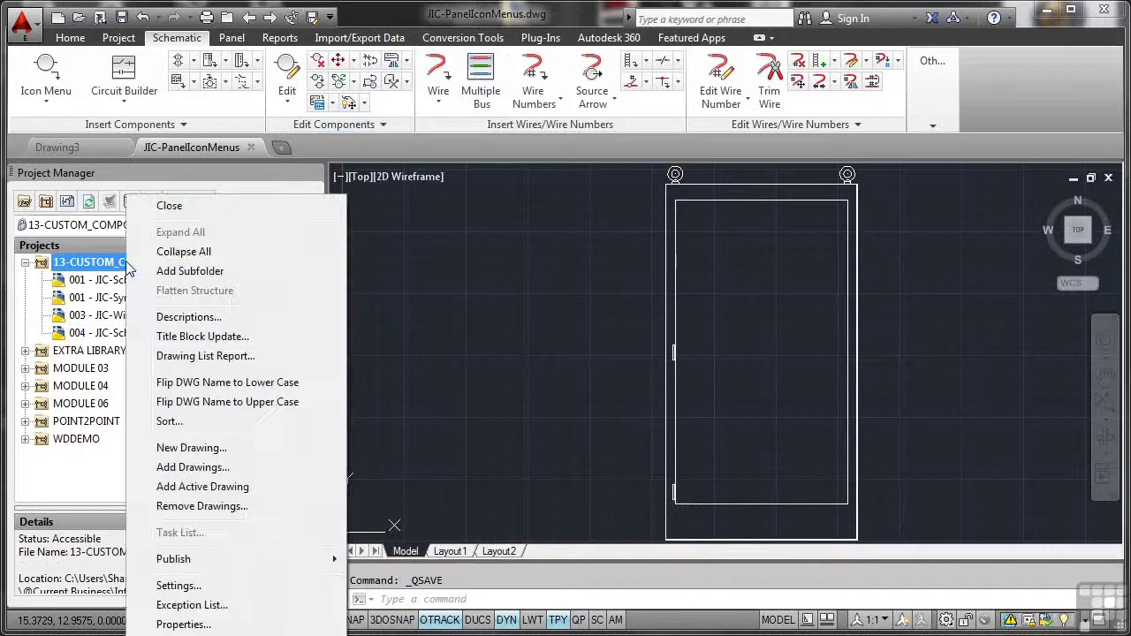
{"action": "left_click", "coordinate": [205, 486]}
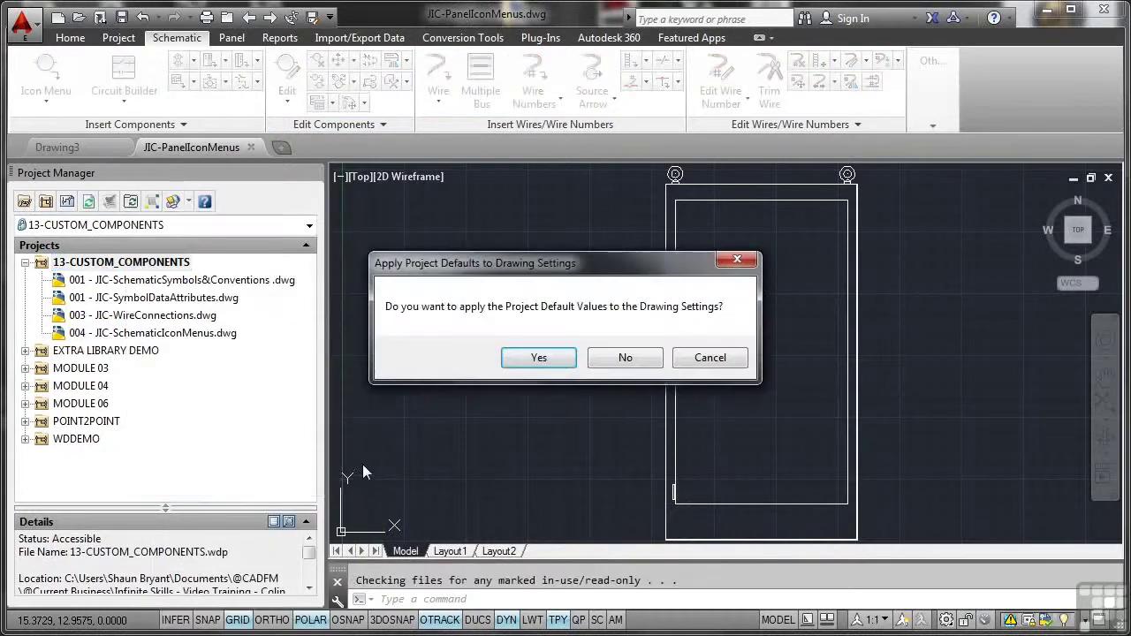
{"action": "left_click", "coordinate": [539, 356]}
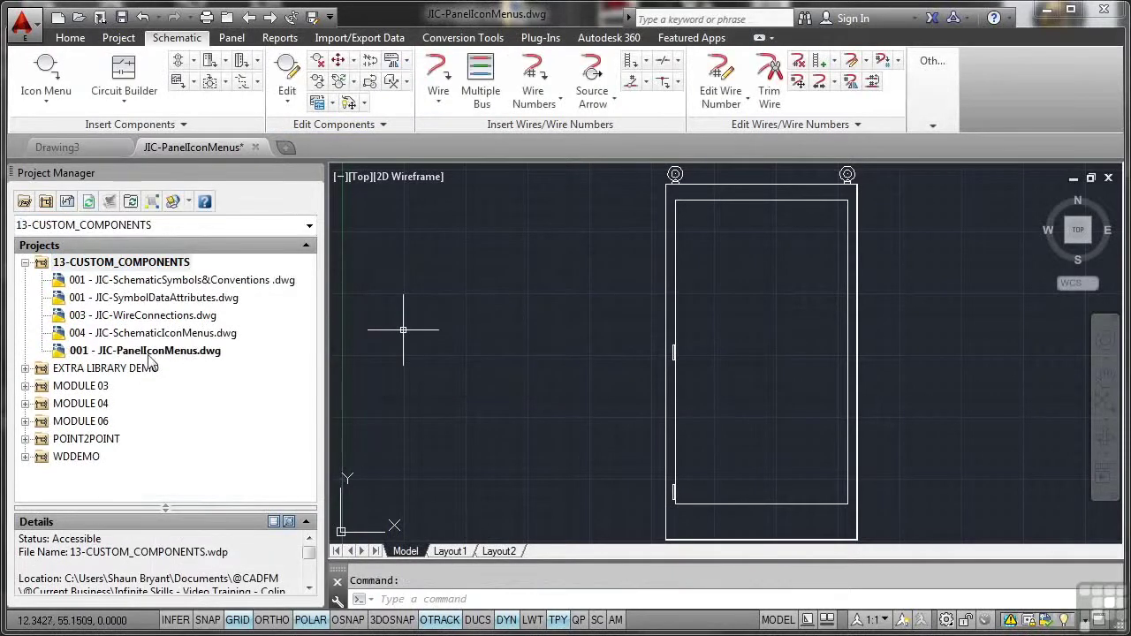
Set the sheet value of JIC-PanelIconMenus.dwg to 005 in its drawing properties.
{"action": "left_click", "coordinate": [141, 351]}
{"action": "right_click", "coordinate": [141, 350]}
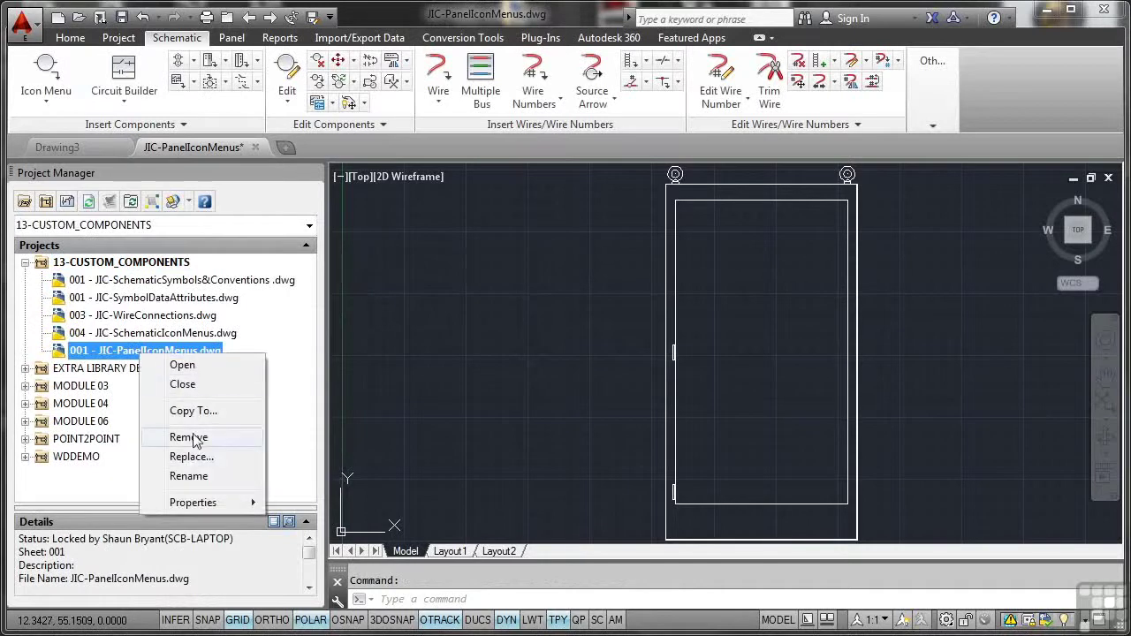
{"action": "mouse_move", "coordinate": [221, 502]}
{"action": "left_click", "coordinate": [339, 503]}
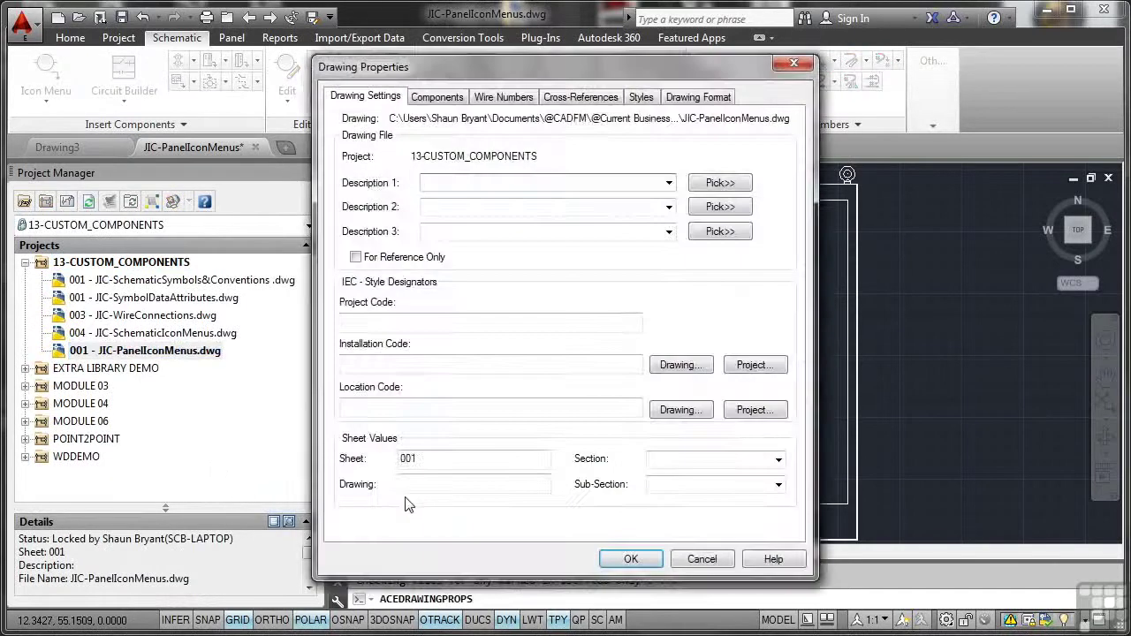
{"action": "left_click", "coordinate": [428, 458]}
{"action": "key", "text": "BackSpace"}
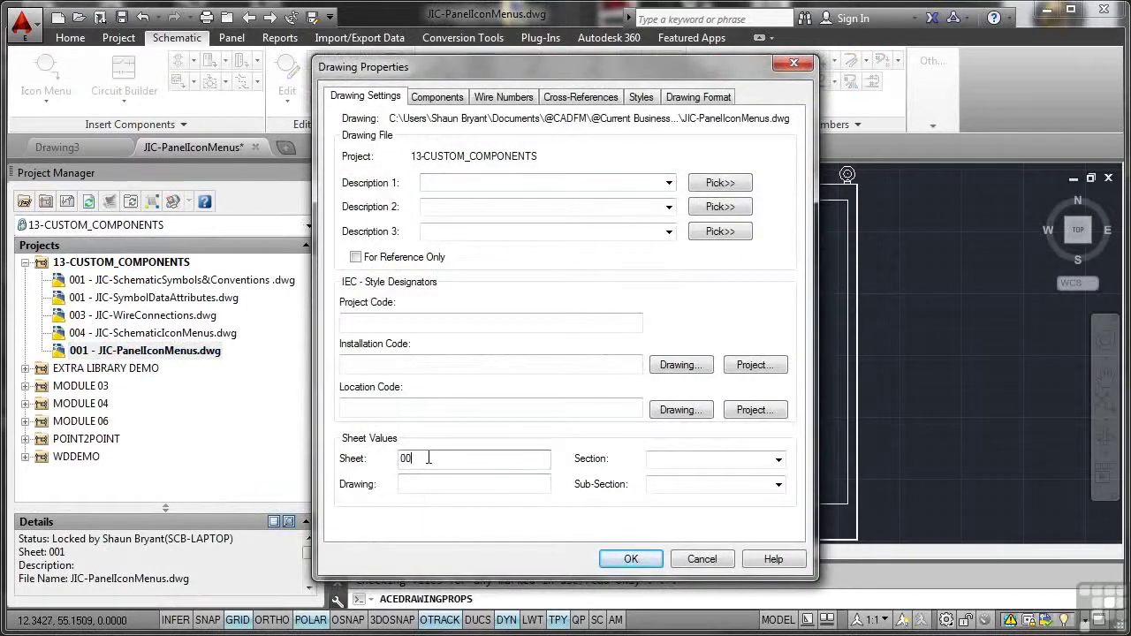
{"action": "type", "text": "5"}
{"action": "key", "text": "Return"}
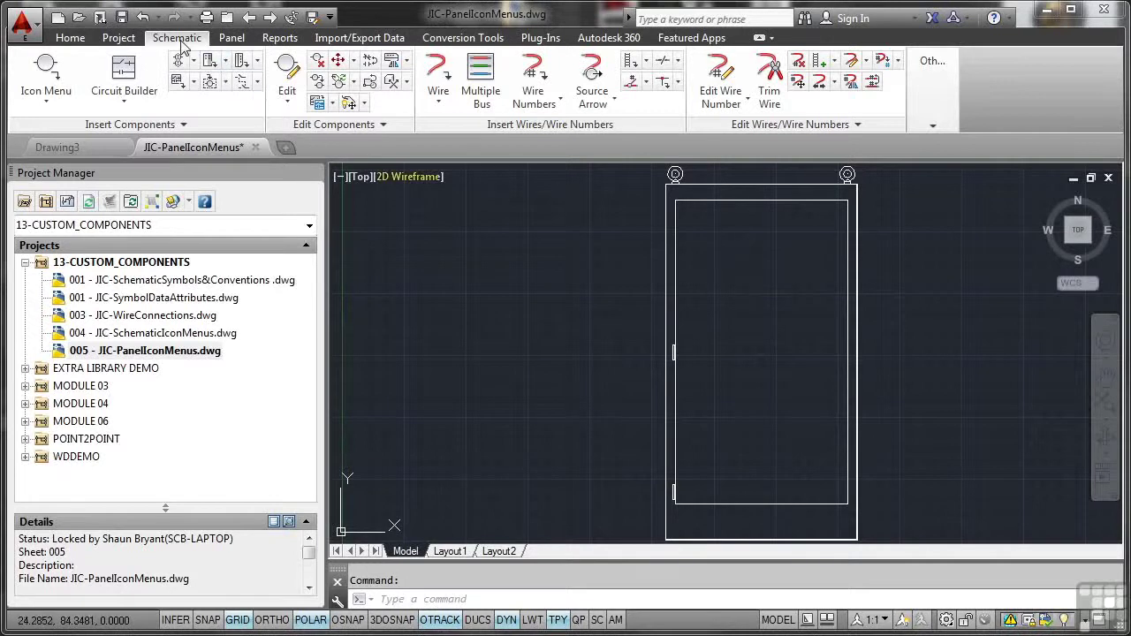
Choose the normally open push button (Push Button NO) from the panel layout symbols as the footprint to insert.
{"action": "left_click", "coordinate": [224, 40]}
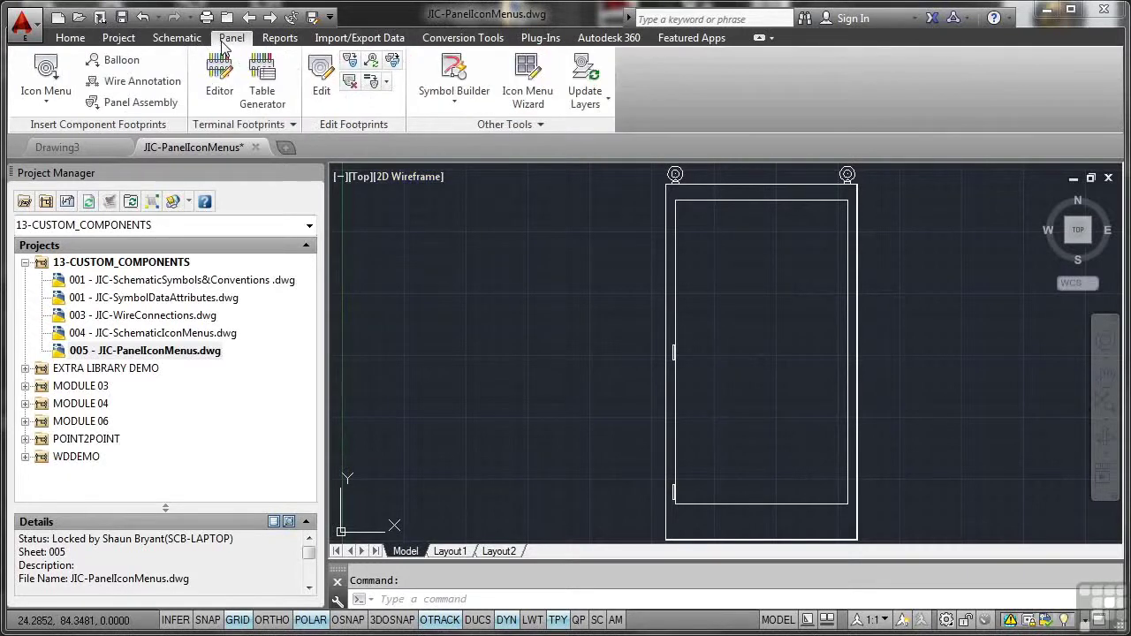
{"action": "left_click", "coordinate": [47, 104]}
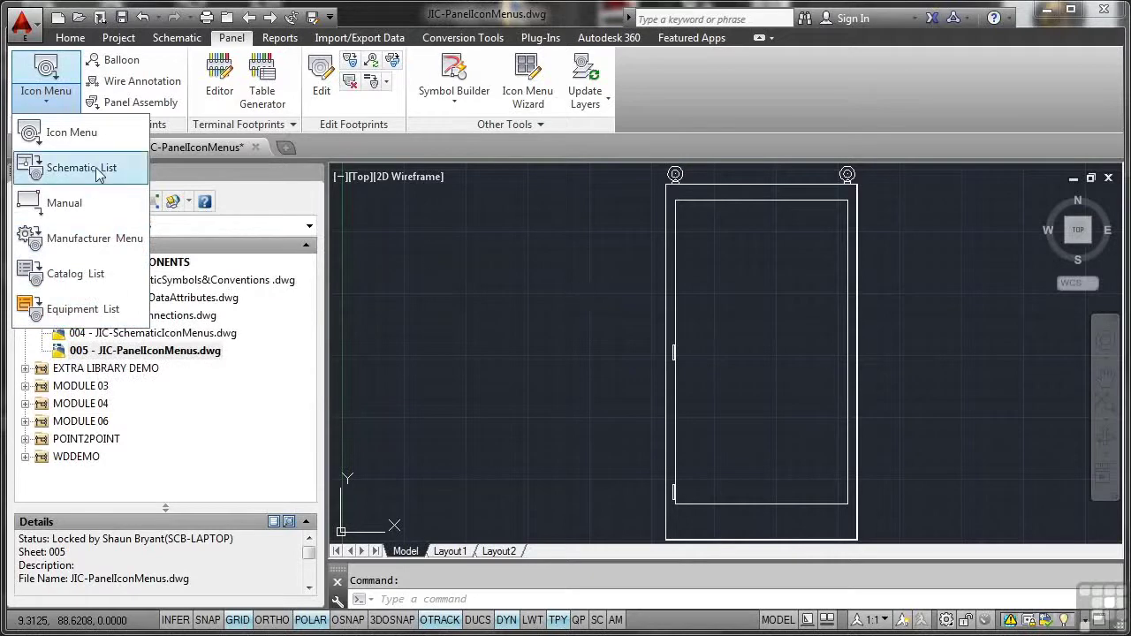
{"action": "left_click", "coordinate": [80, 139]}
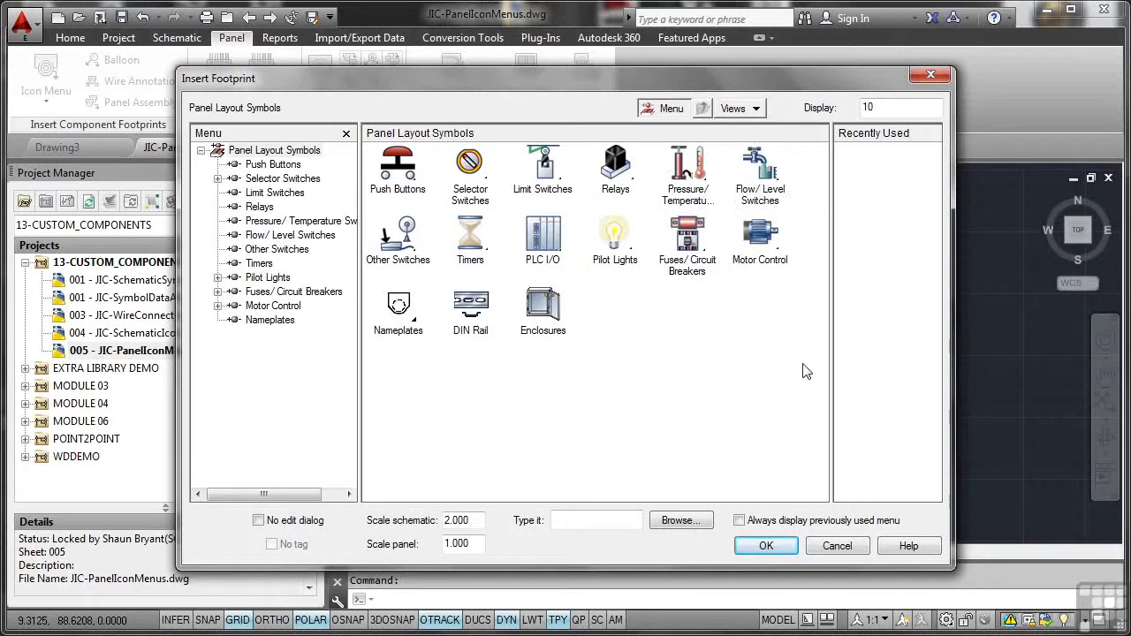
{"action": "left_click", "coordinate": [409, 190]}
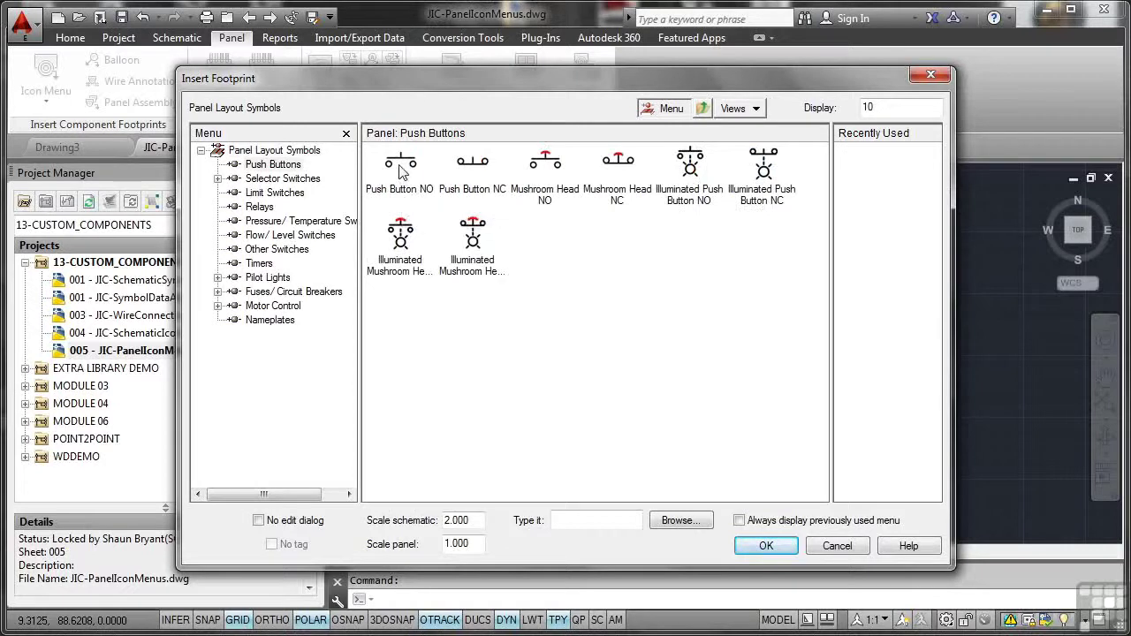
{"action": "left_click", "coordinate": [402, 166]}
{"action": "double_click", "coordinate": [402, 166]}
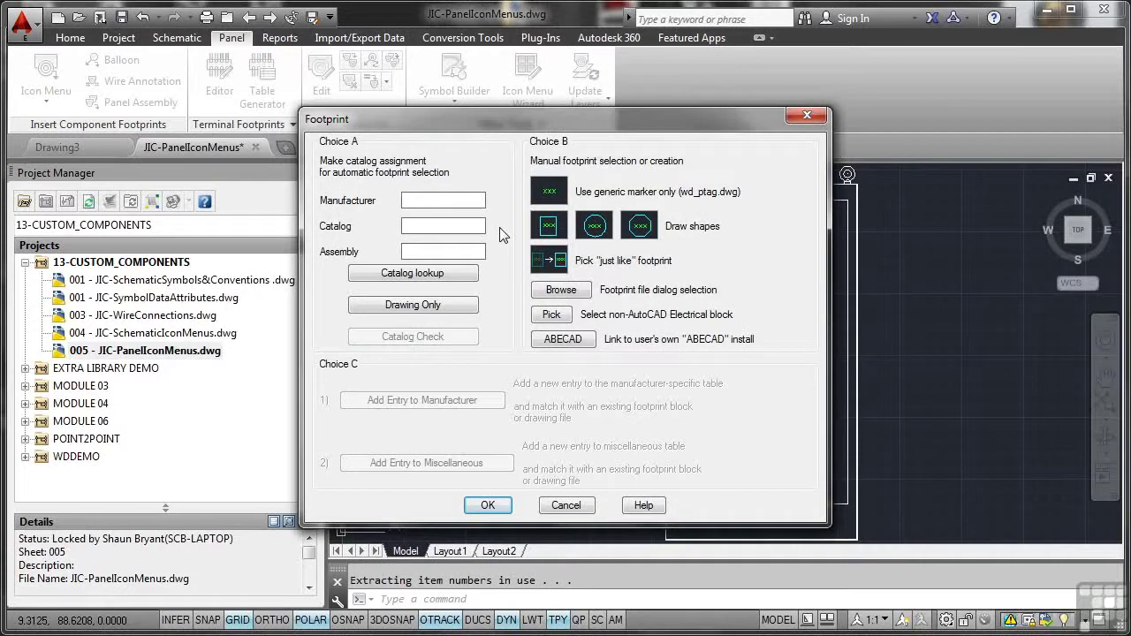
Assign the AB catalog part 800T-B6B with 2 NO 2 NC contacts to the push button footprint.
{"action": "left_click", "coordinate": [402, 275]}
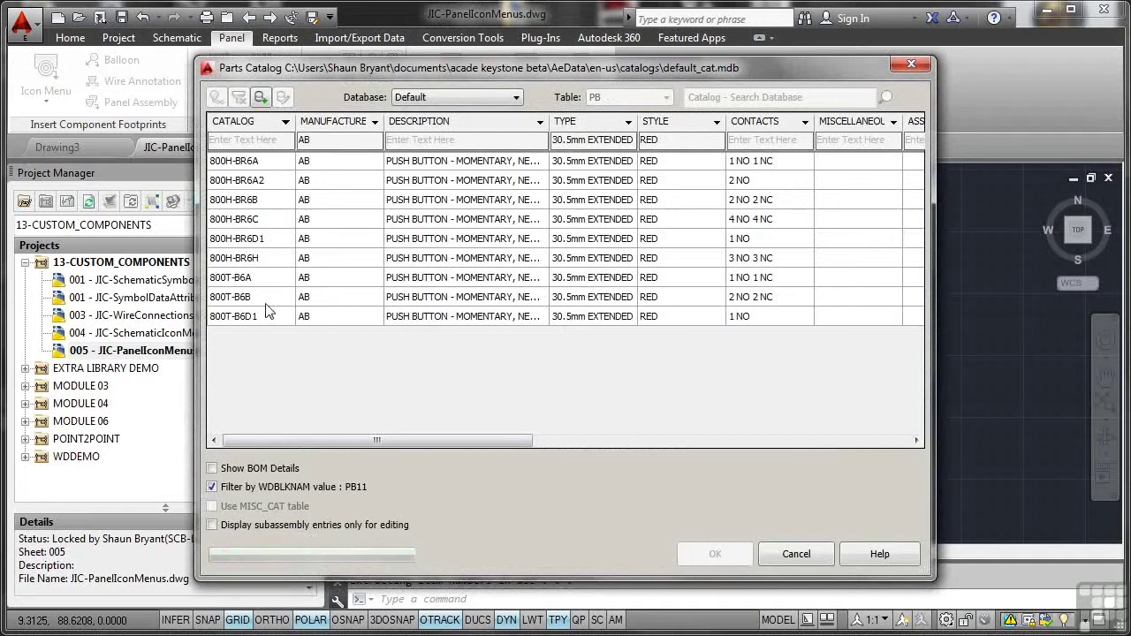
{"action": "left_click", "coordinate": [270, 301]}
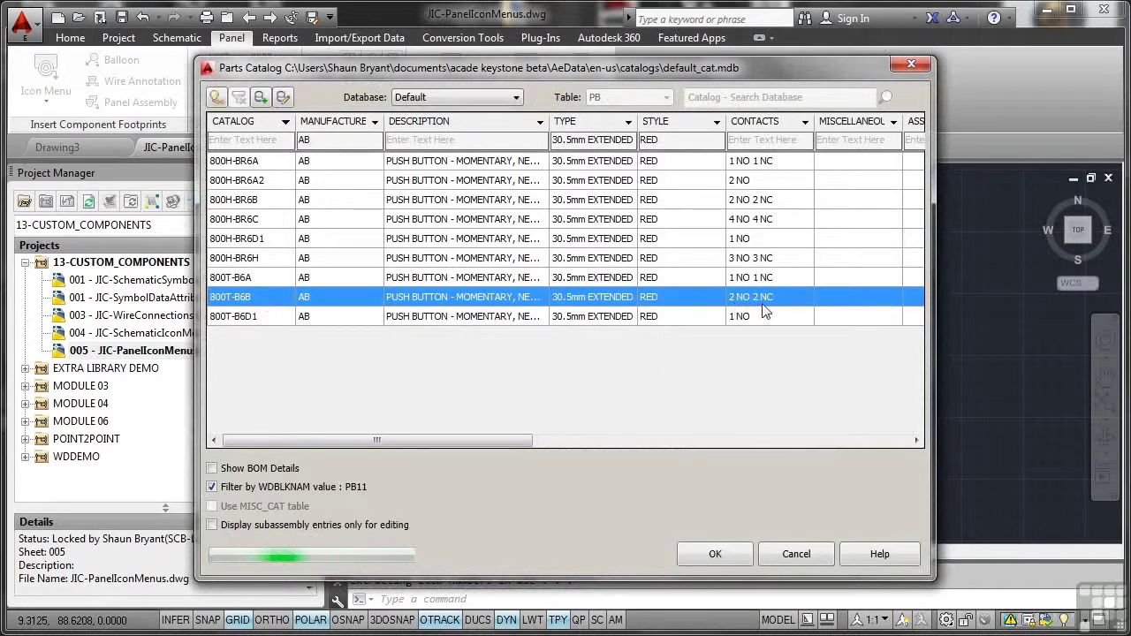
{"action": "left_click", "coordinate": [715, 553]}
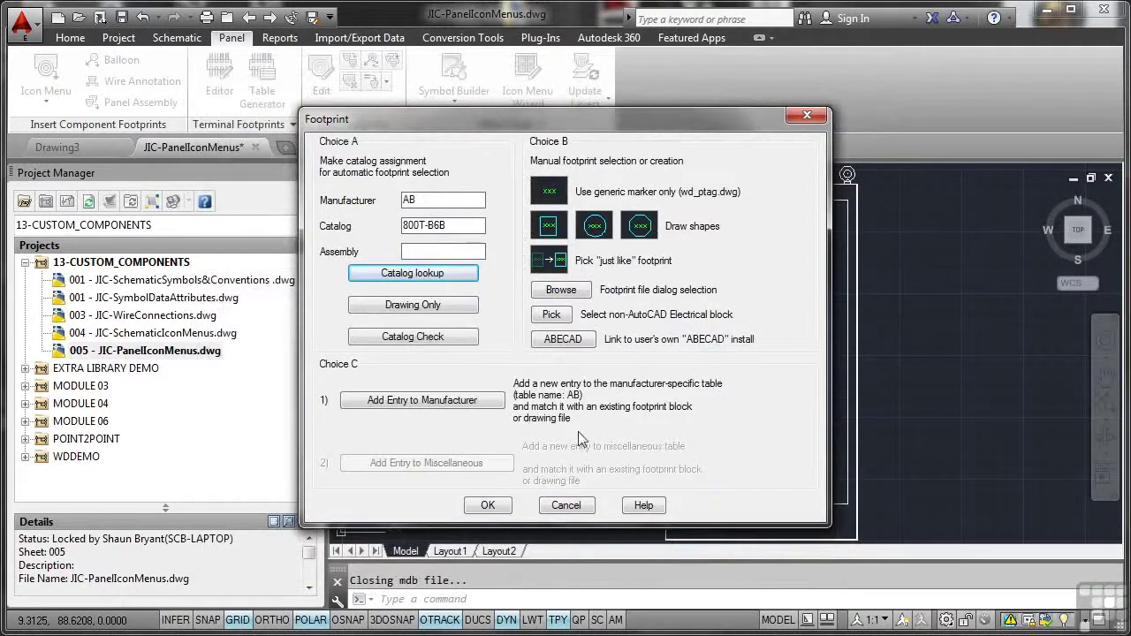
{"action": "left_click", "coordinate": [493, 505]}
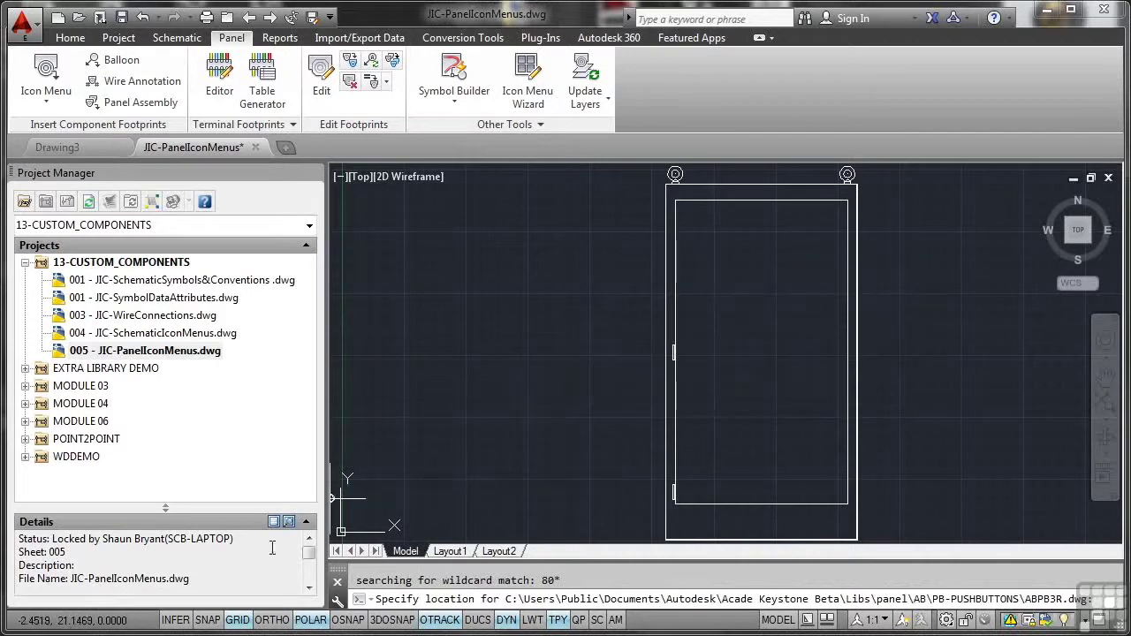
With snap and ortho on, place the push button footprint at 72.5, 75 near the enclosure's upper-left inner corner, with zero rotation.
{"action": "left_click", "coordinate": [207, 620]}
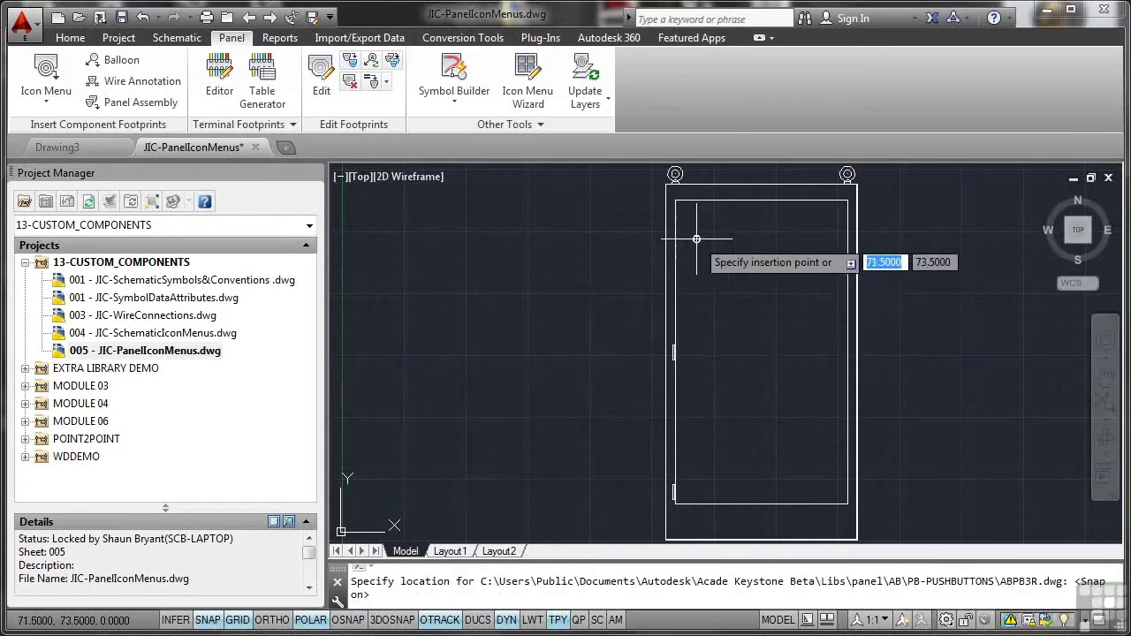
{"action": "scroll", "coordinate": [693, 243], "scroll_direction": "up", "scroll_amount": 6}
{"action": "middle_click_drag", "start_coordinate": [722, 228], "coordinate": [651, 404]}
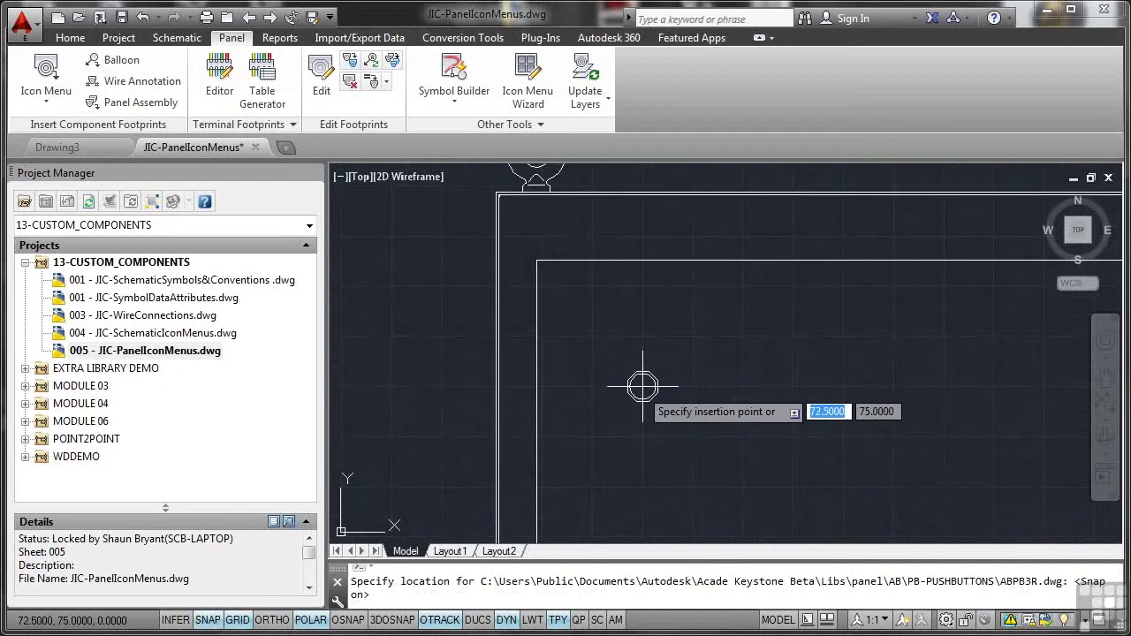
{"action": "key", "text": "F8"}
{"action": "left_click", "coordinate": [643, 386]}
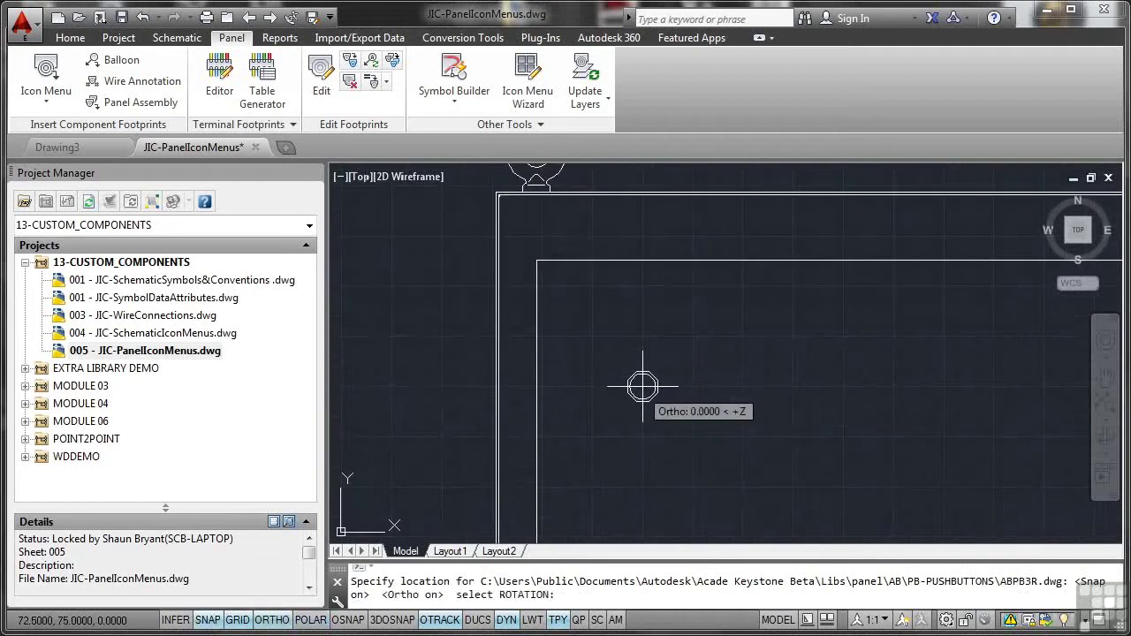
{"action": "left_click", "coordinate": [712, 407]}
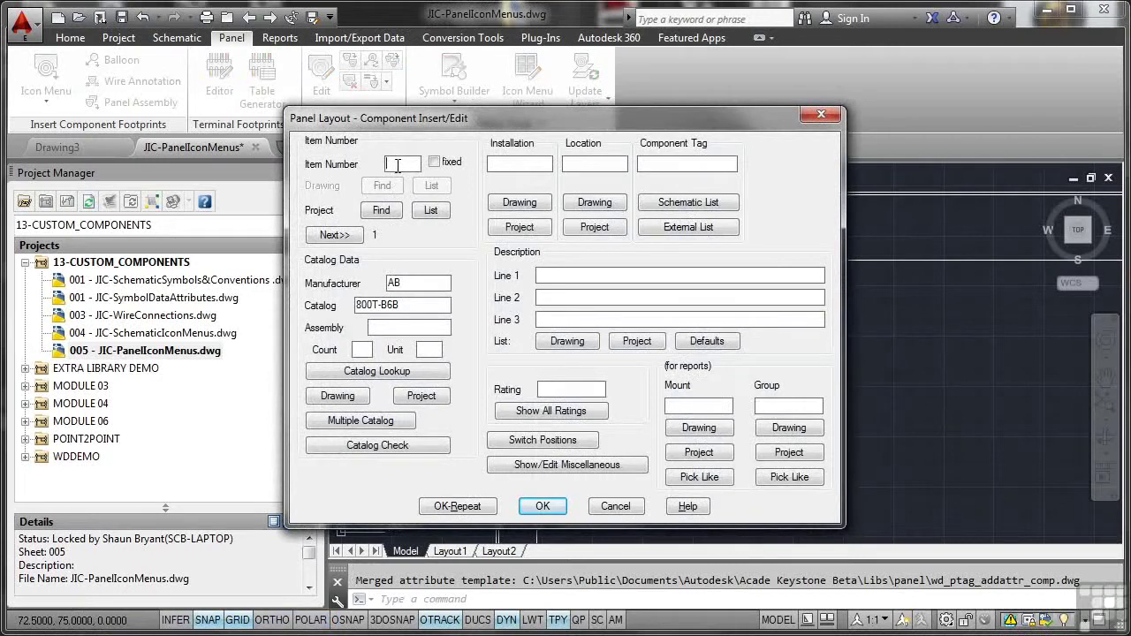
Give the push button item number PB001 and description line 1 PUSH BUTTON, and check the inserted footprint up close.
{"action": "type", "text": "PB001"}
{"action": "left_click", "coordinate": [576, 276]}
{"action": "type", "text": "PUSH BUTTON"}
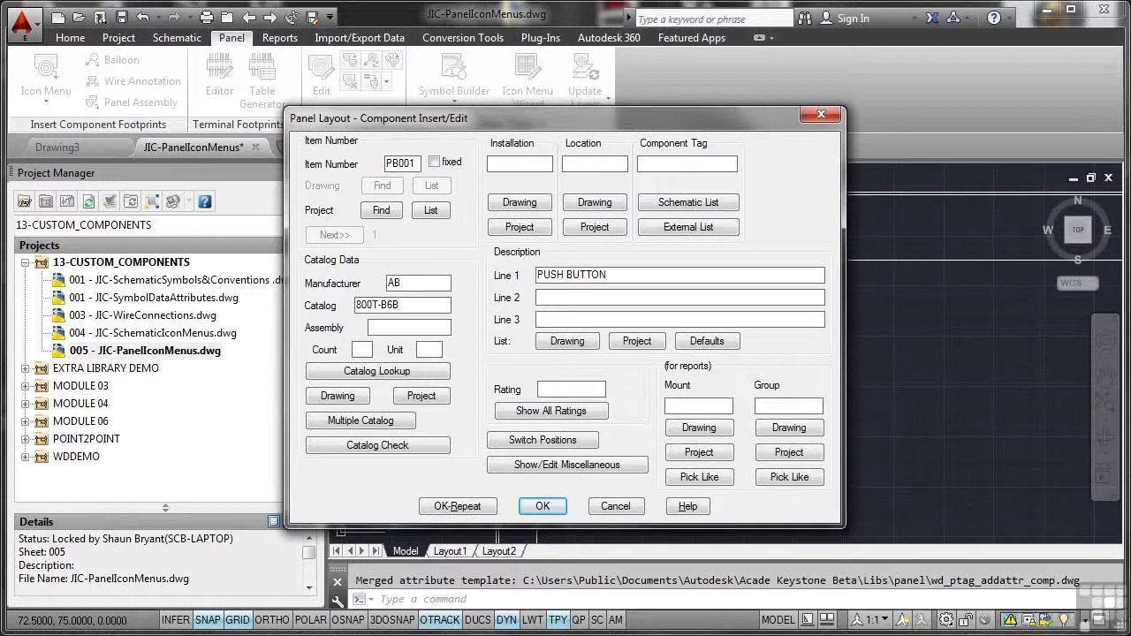
{"action": "left_click", "coordinate": [542, 505]}
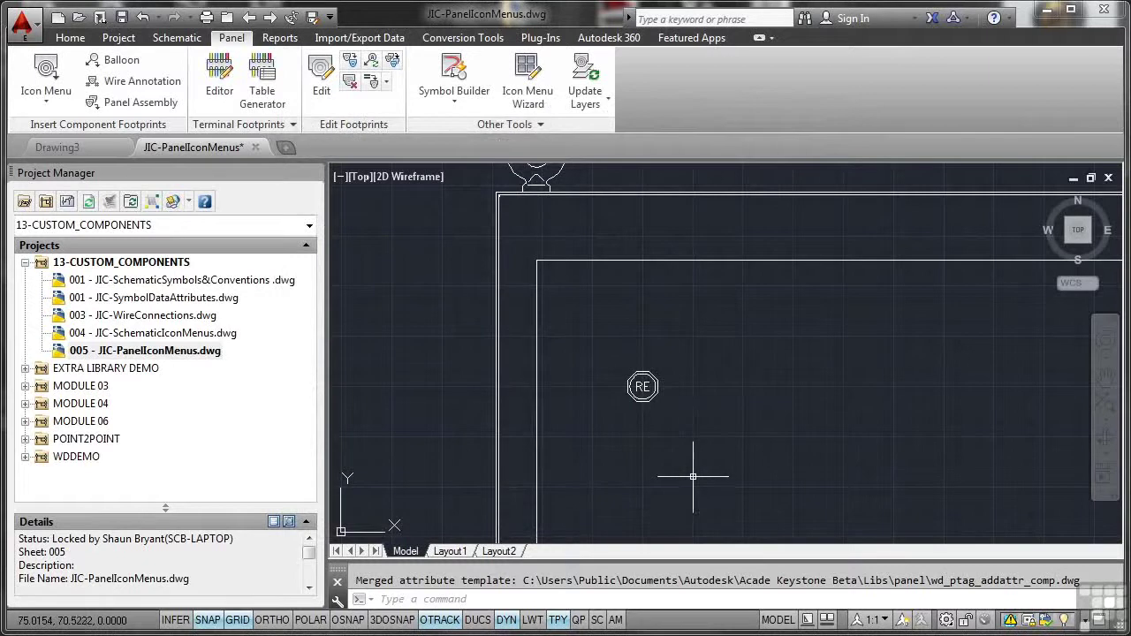
{"action": "scroll", "coordinate": [644, 387], "scroll_direction": "up", "scroll_amount": 5}
{"action": "scroll", "coordinate": [644, 387], "scroll_direction": "up", "scroll_amount": 2}
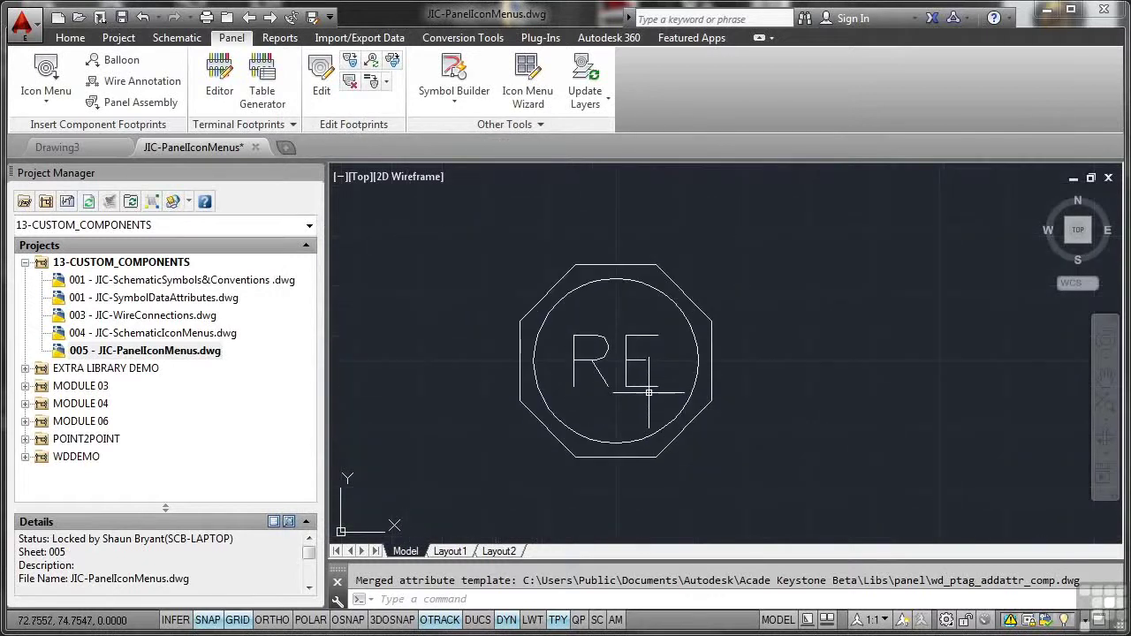
{"action": "scroll", "coordinate": [632, 357], "scroll_direction": "down", "scroll_amount": 4}
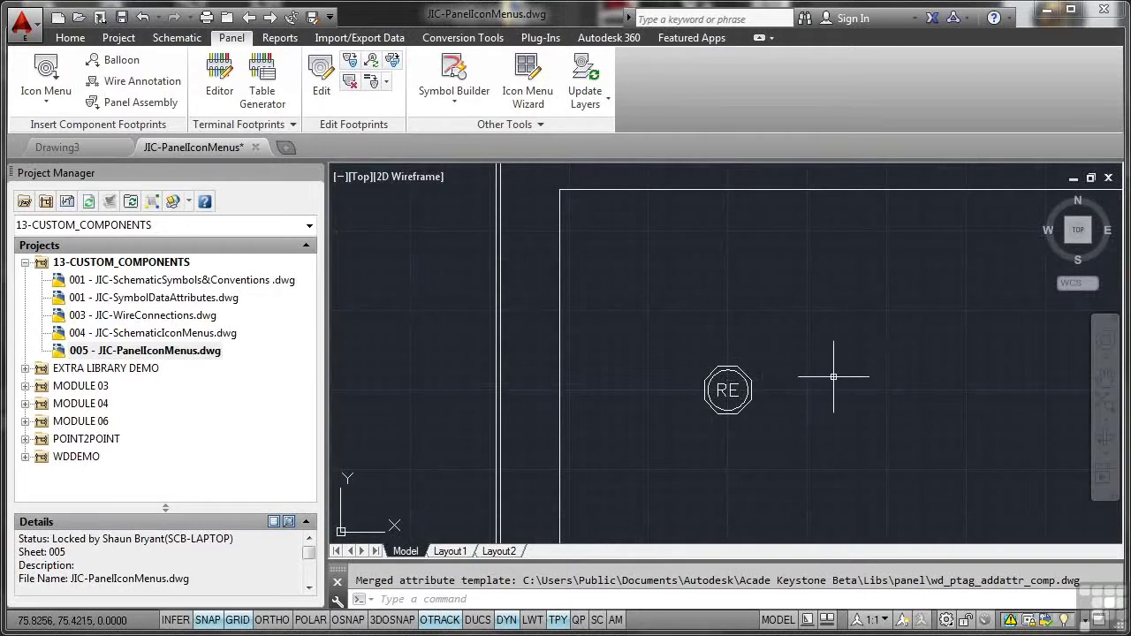
Choose a green pilot light footprint and assign it the glass-lens AB catalog part 800T-P16H.
{"action": "left_click", "coordinate": [57, 103]}
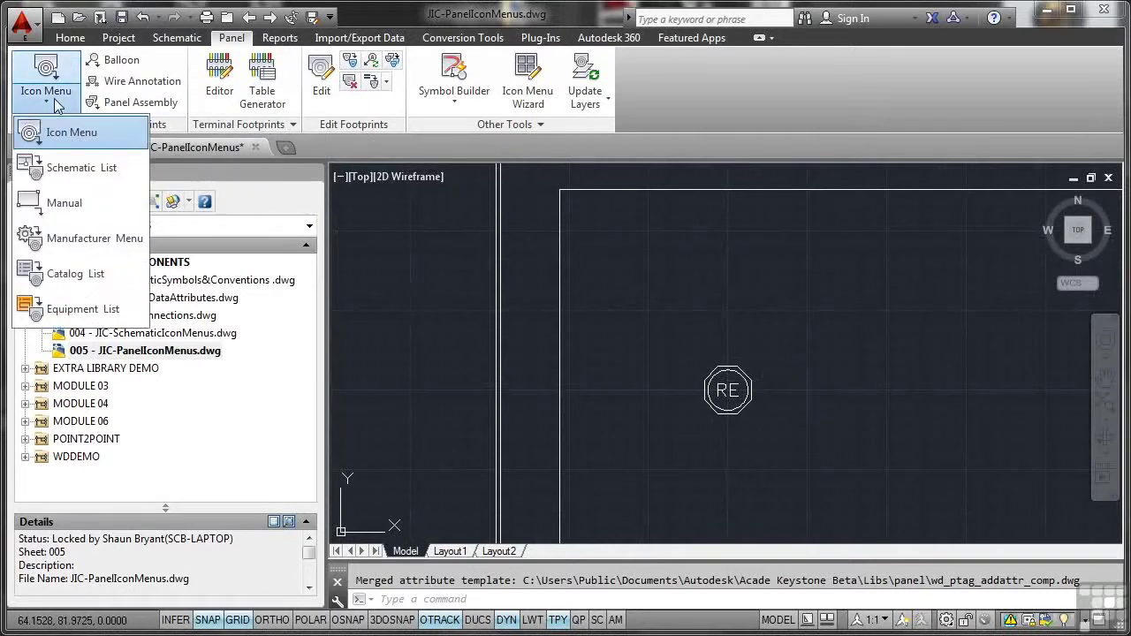
{"action": "left_click", "coordinate": [64, 133]}
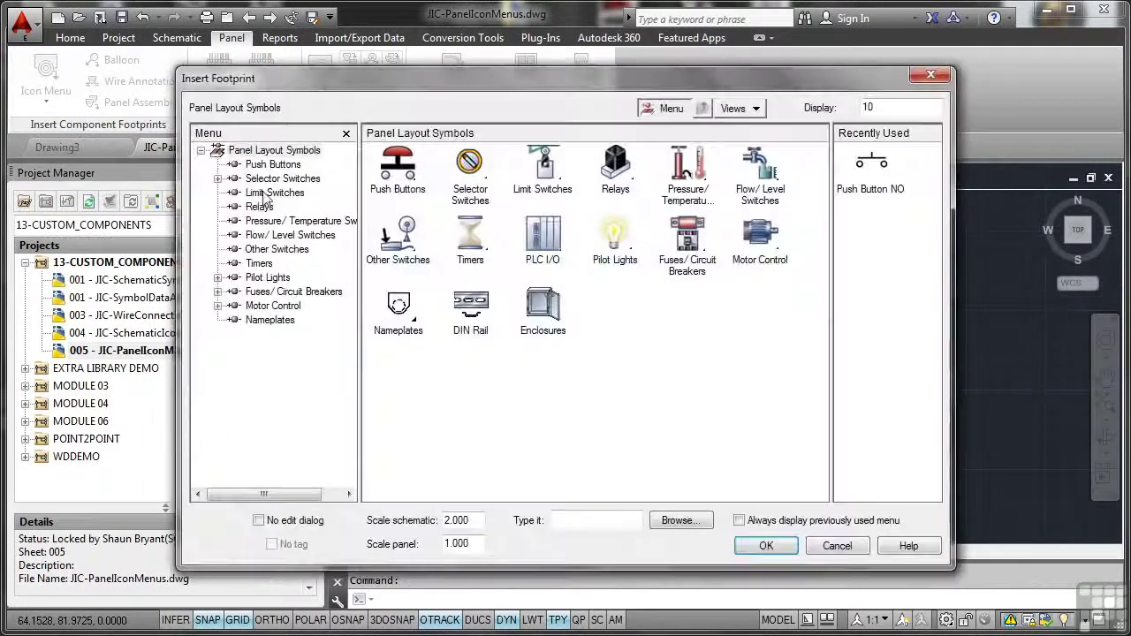
{"action": "left_click", "coordinate": [615, 237]}
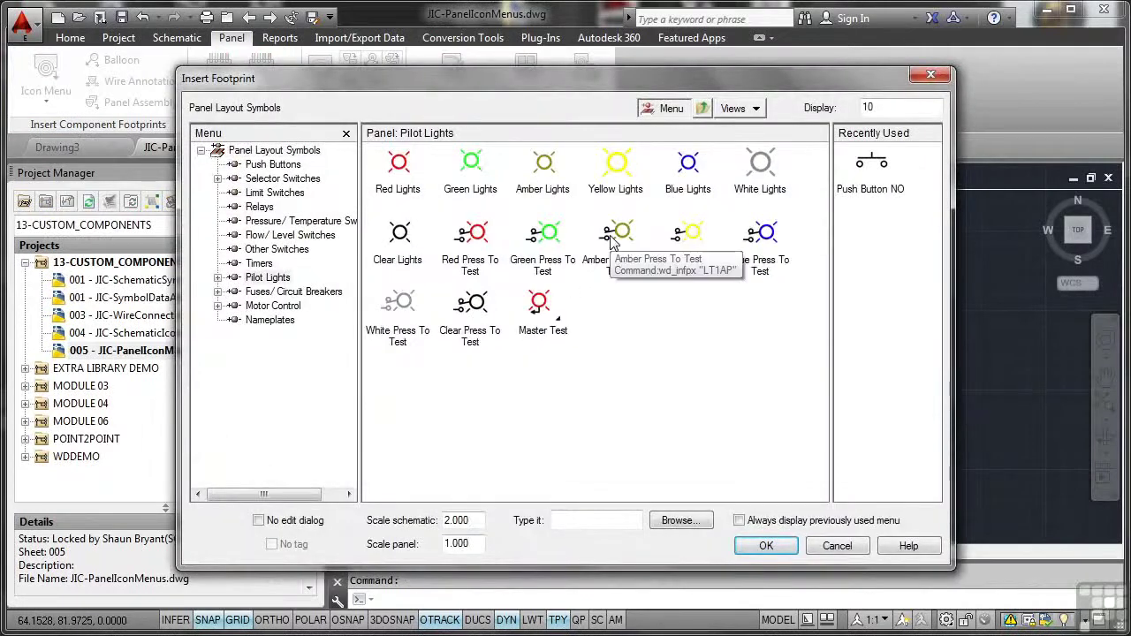
{"action": "left_click", "coordinate": [470, 159]}
{"action": "left_click", "coordinate": [452, 273]}
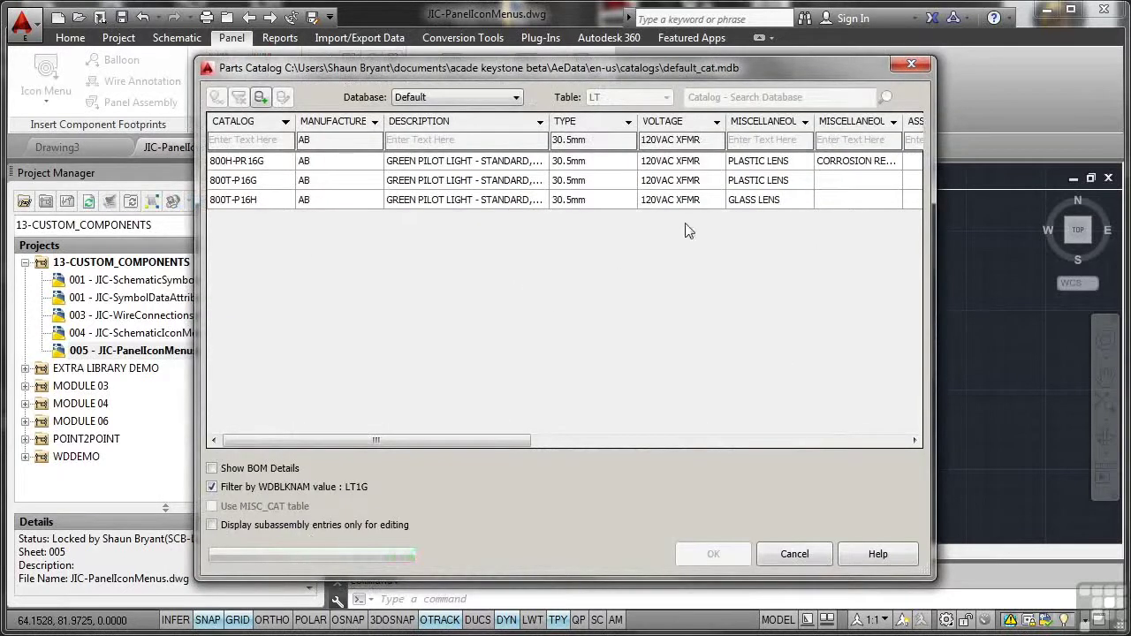
{"action": "left_click", "coordinate": [263, 201]}
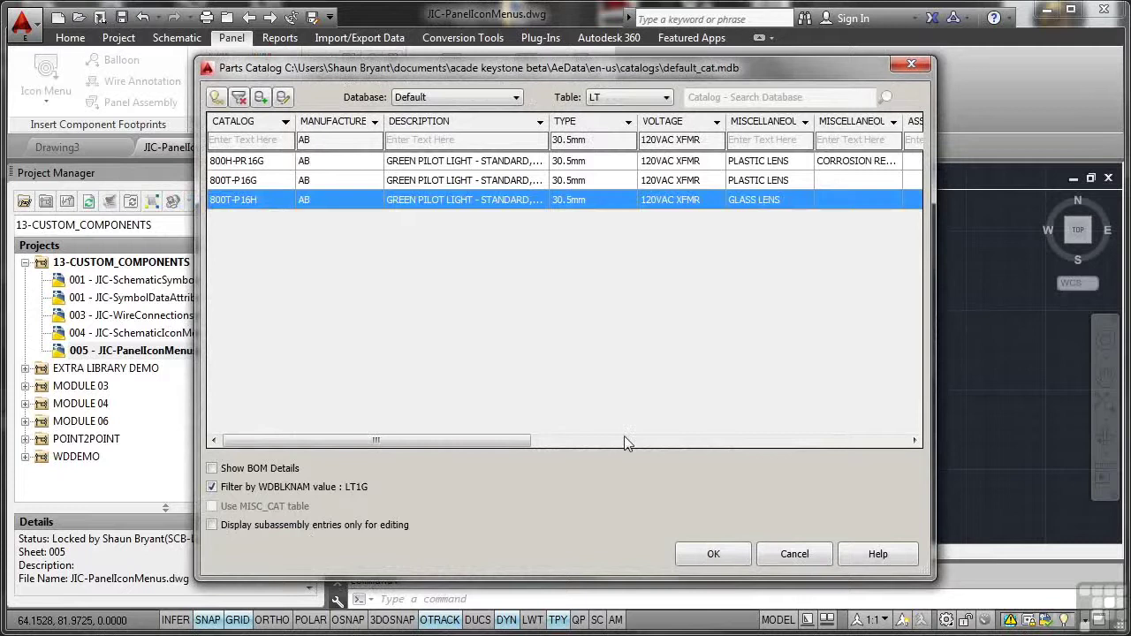
{"action": "left_click", "coordinate": [713, 554]}
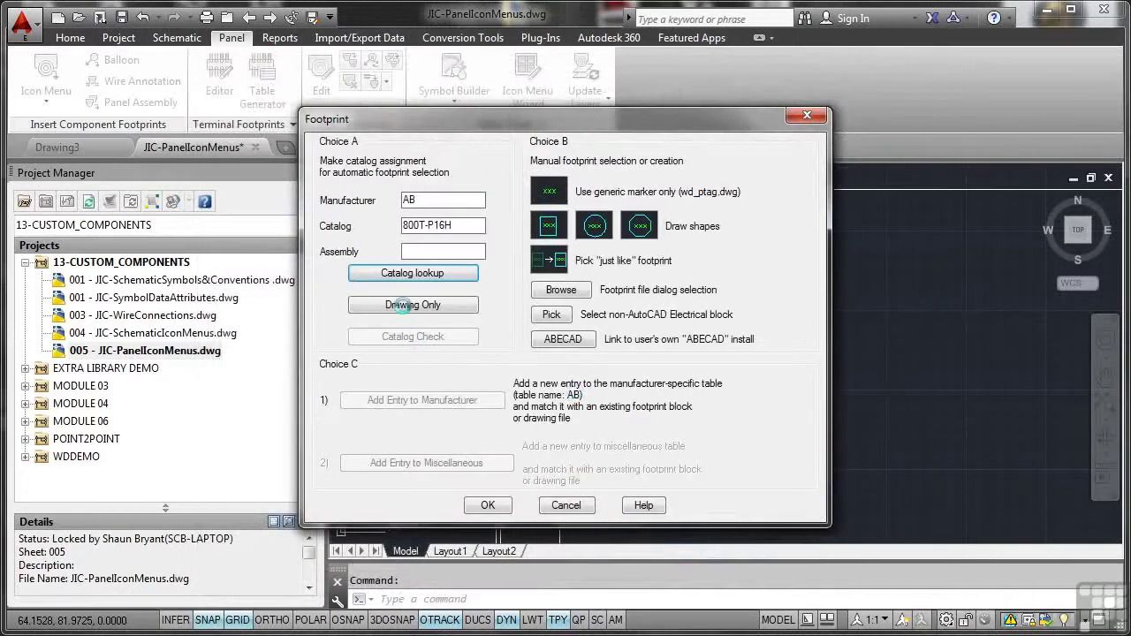
{"action": "left_click", "coordinate": [486, 505]}
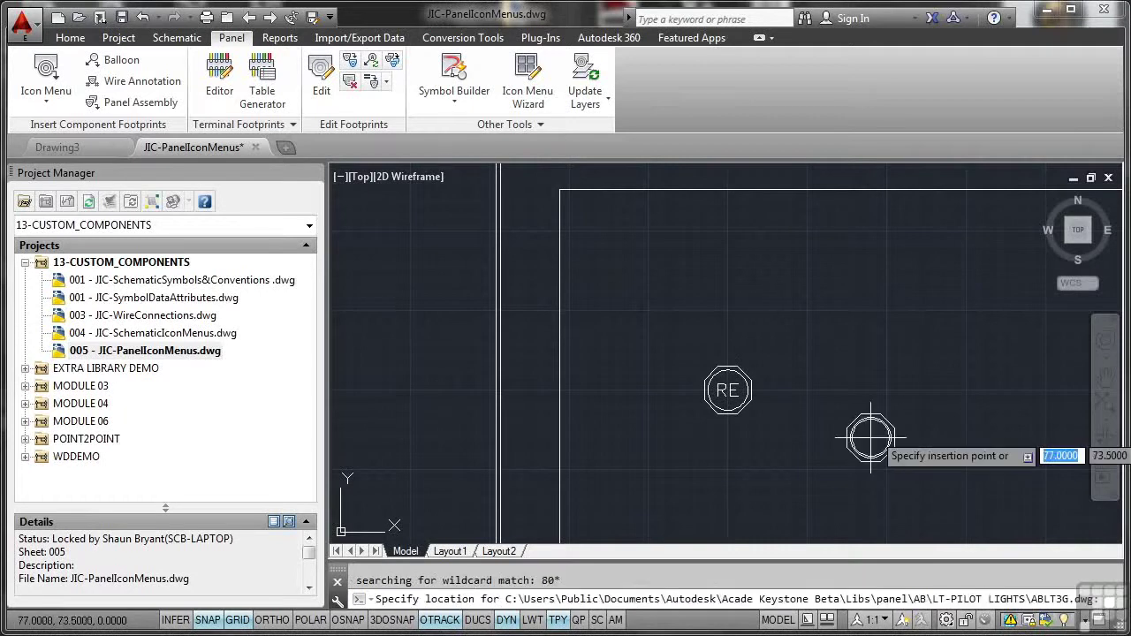
Place the green pilot light at 77.5, 75, level with the push button, with zero rotation, and accept its component data.
{"action": "left_click", "coordinate": [886, 390]}
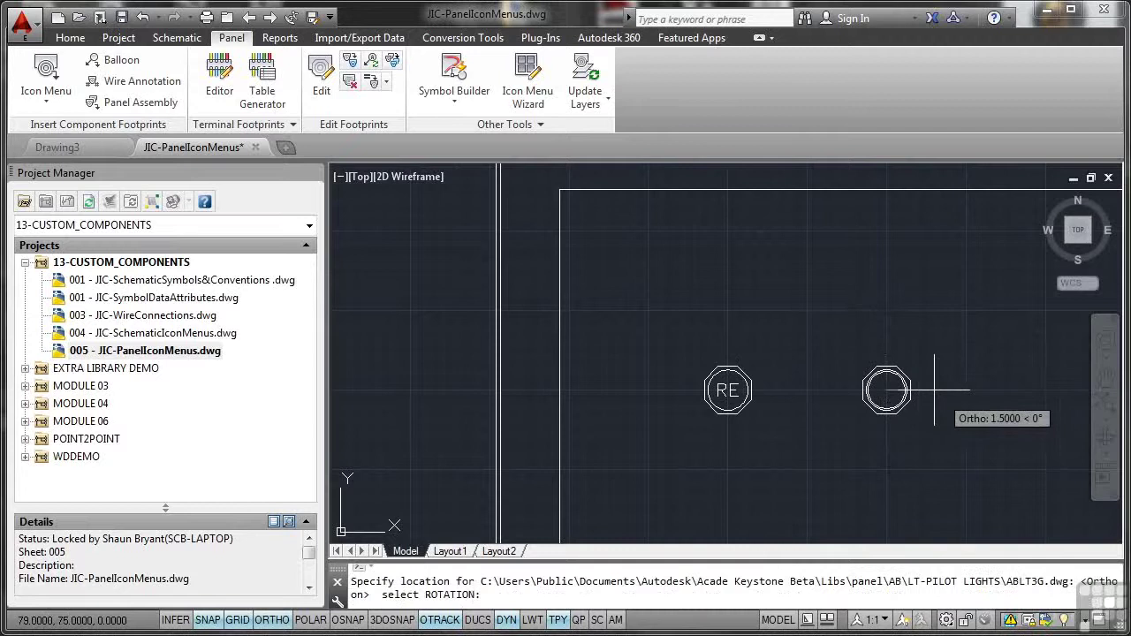
{"action": "left_click", "coordinate": [934, 390]}
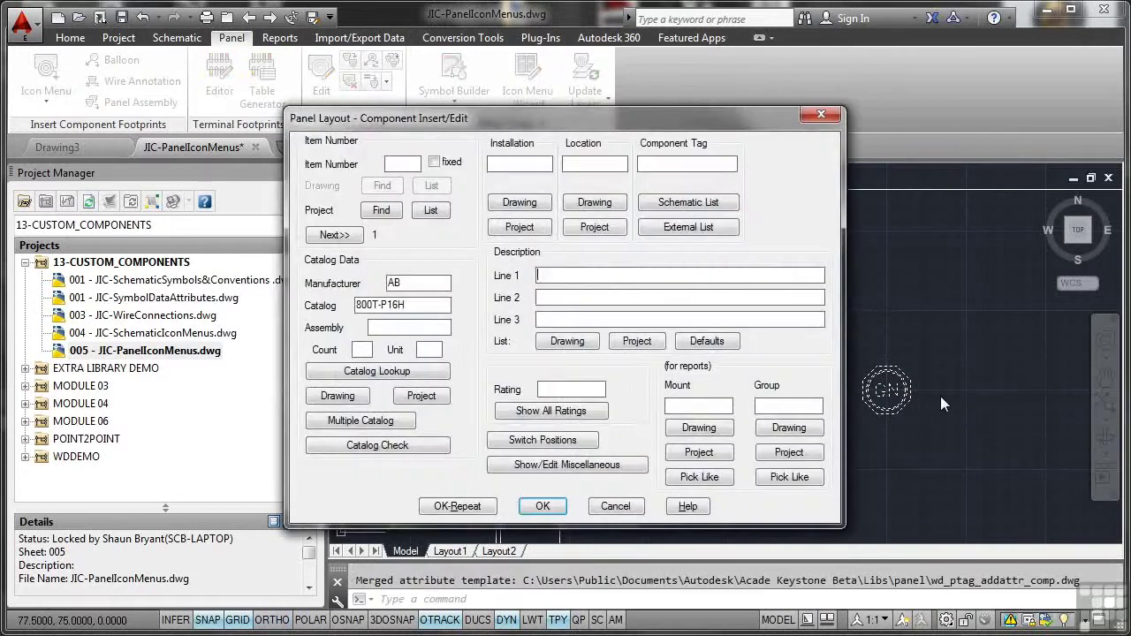
{"action": "left_click", "coordinate": [542, 506]}
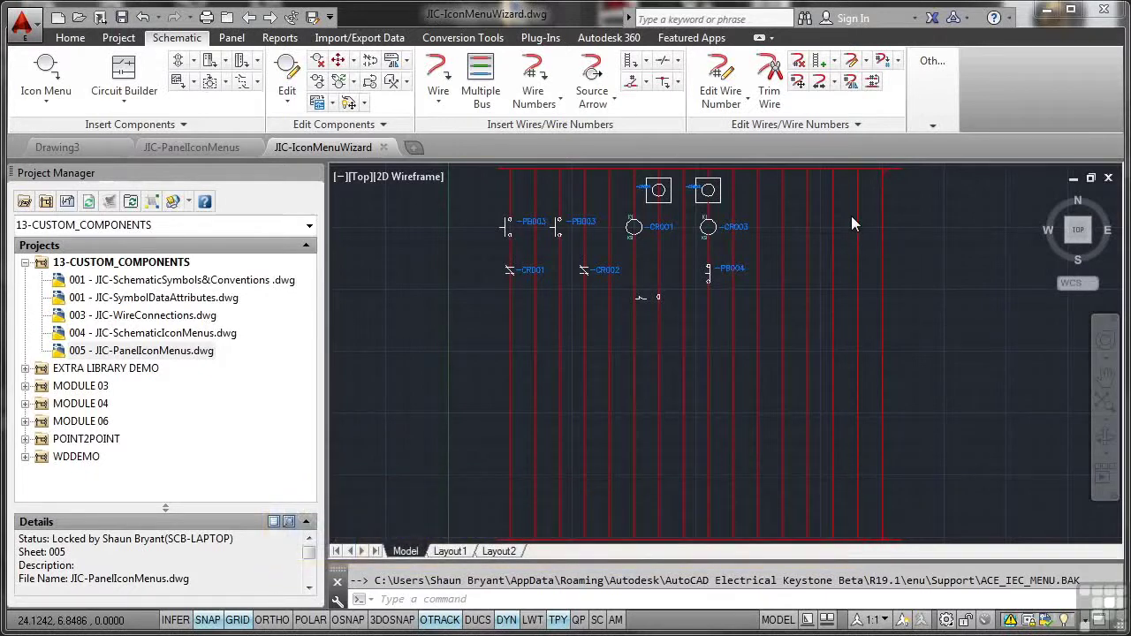
{"action": "left_click", "coordinate": [935, 129]}
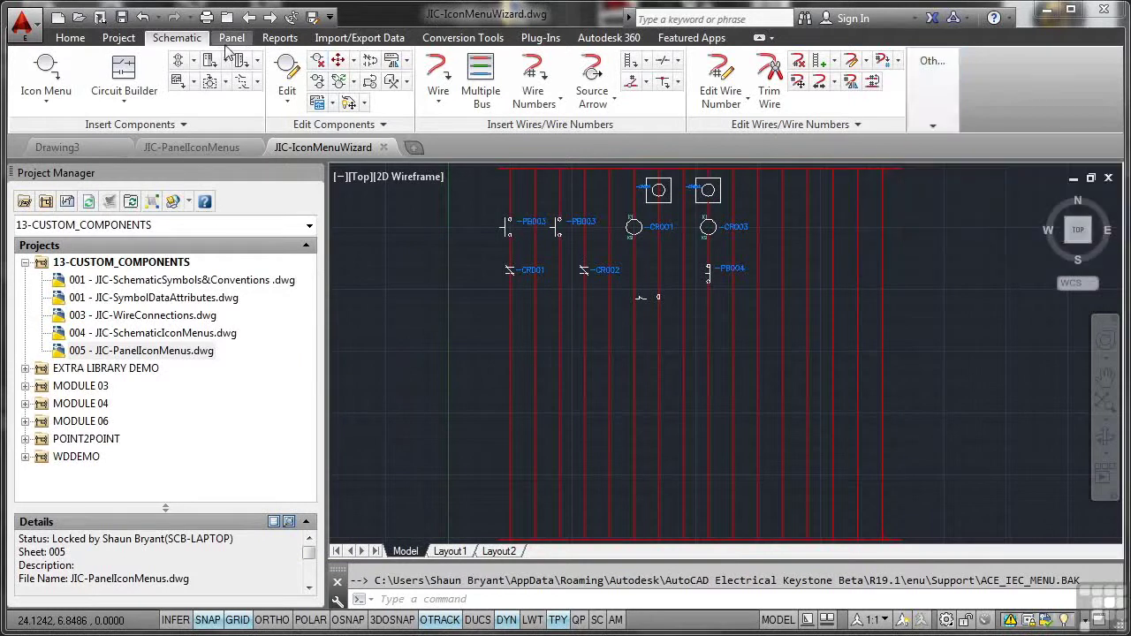
{"action": "left_click", "coordinate": [228, 41]}
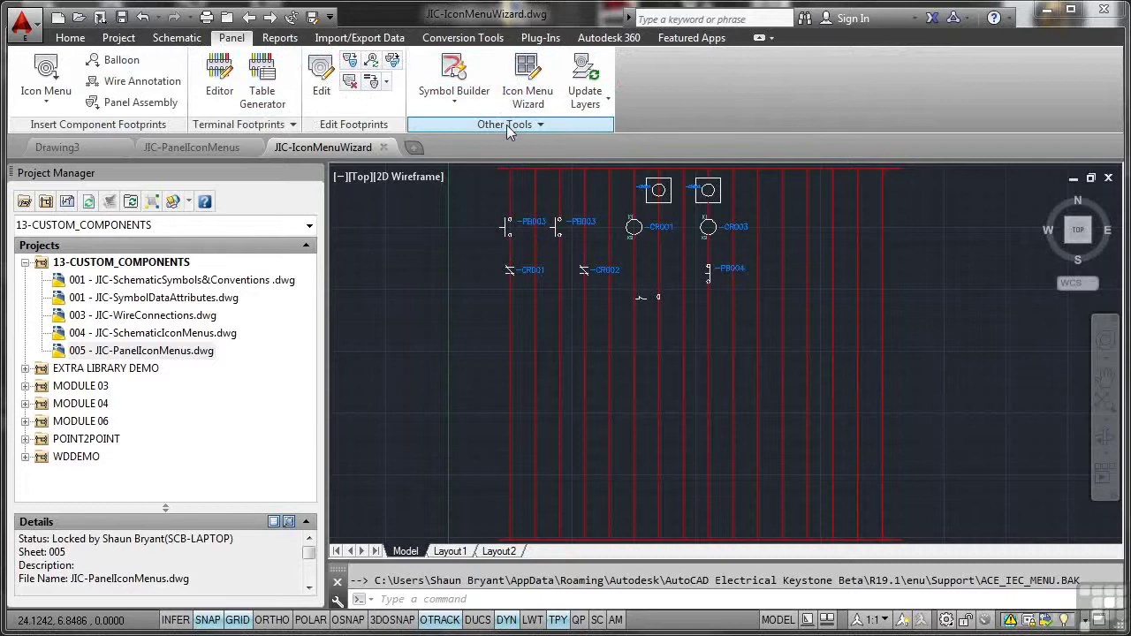
{"action": "left_click", "coordinate": [175, 39]}
{"action": "left_click", "coordinate": [508, 222]}
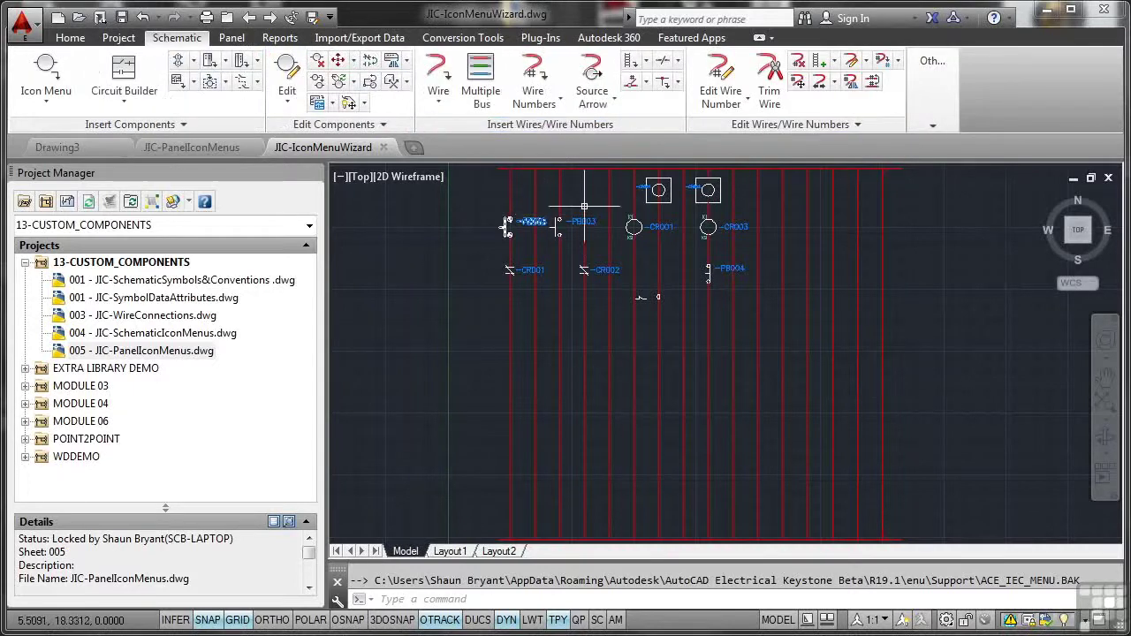
{"action": "key", "text": "Escape"}
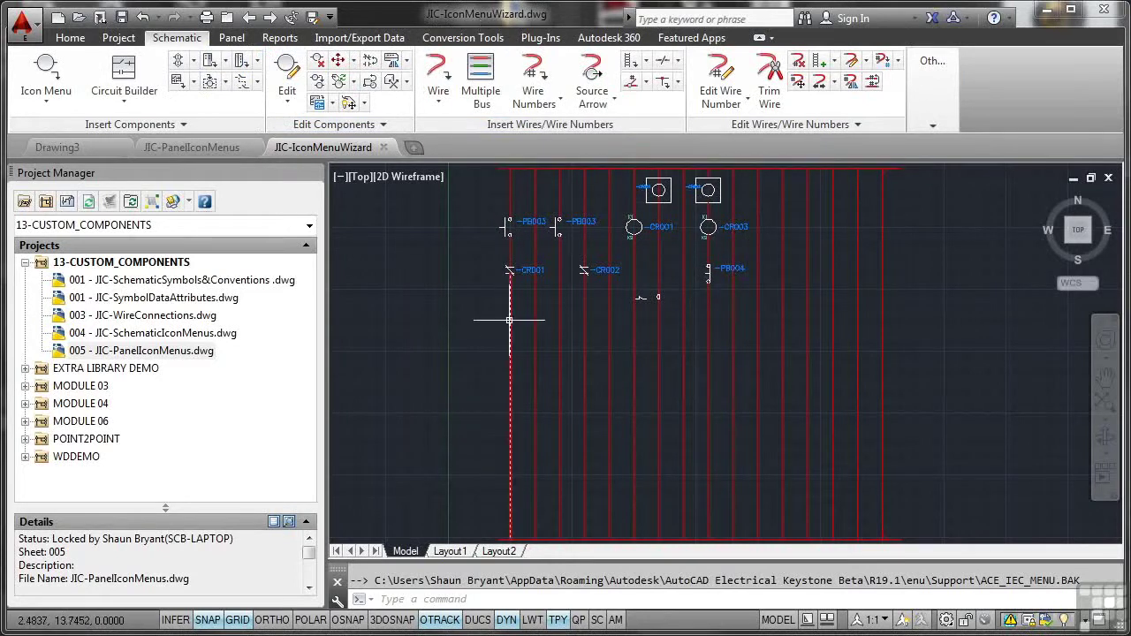
Add the active JIC-IconMenuWizard drawing to the 13-CUSTOM_COMPONENTS project.
{"action": "left_click", "coordinate": [133, 263]}
{"action": "right_click", "coordinate": [132, 263]}
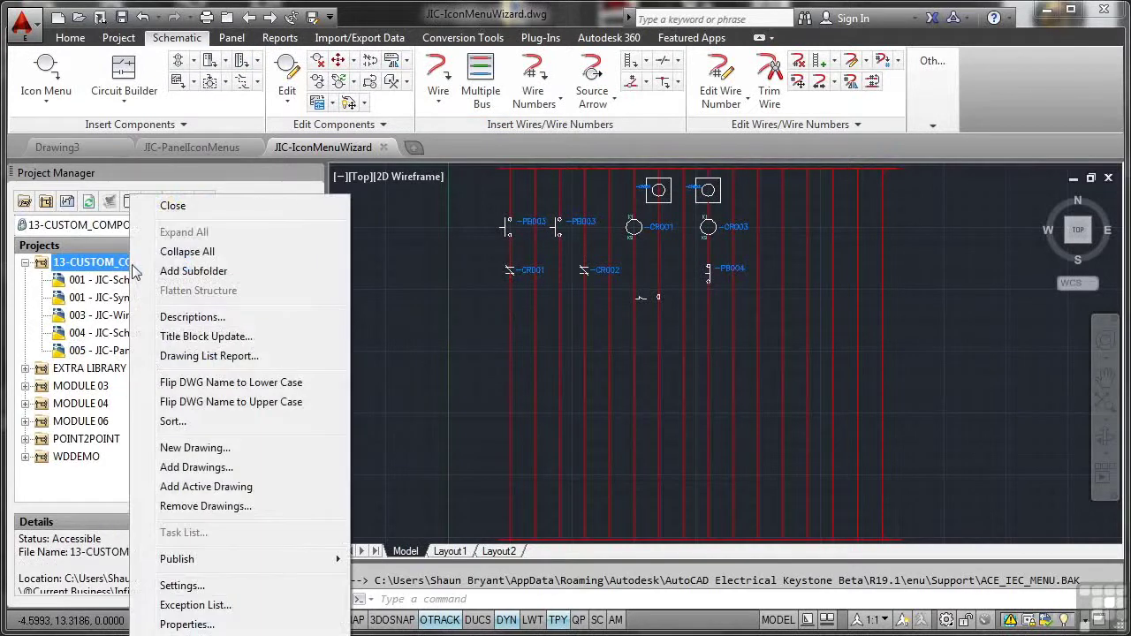
{"action": "left_click", "coordinate": [198, 486]}
{"action": "left_click", "coordinate": [541, 358]}
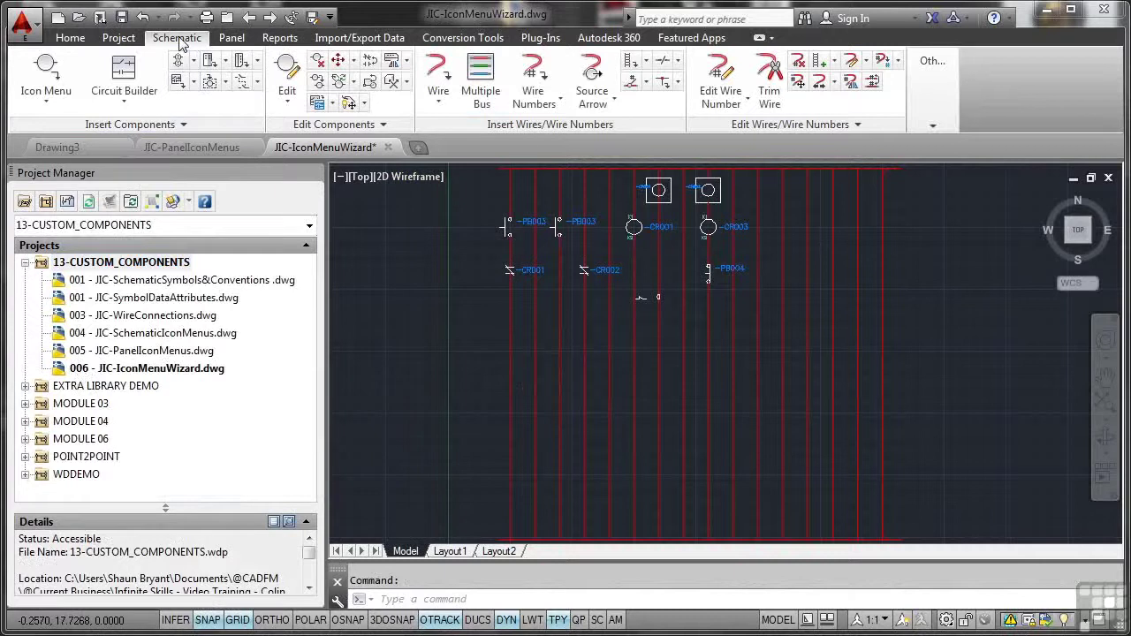
Start the Icon Menu Wizard on the default schematic menu file, ACE_IEC_MENU.DAT.
{"action": "left_click", "coordinate": [931, 124]}
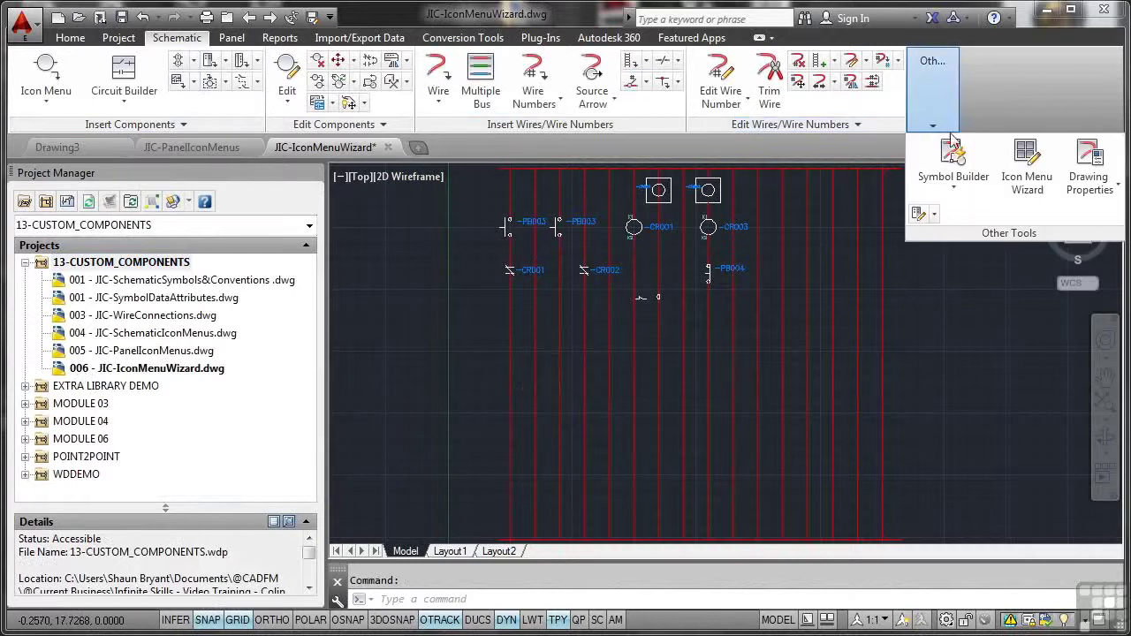
{"action": "left_click", "coordinate": [1026, 164]}
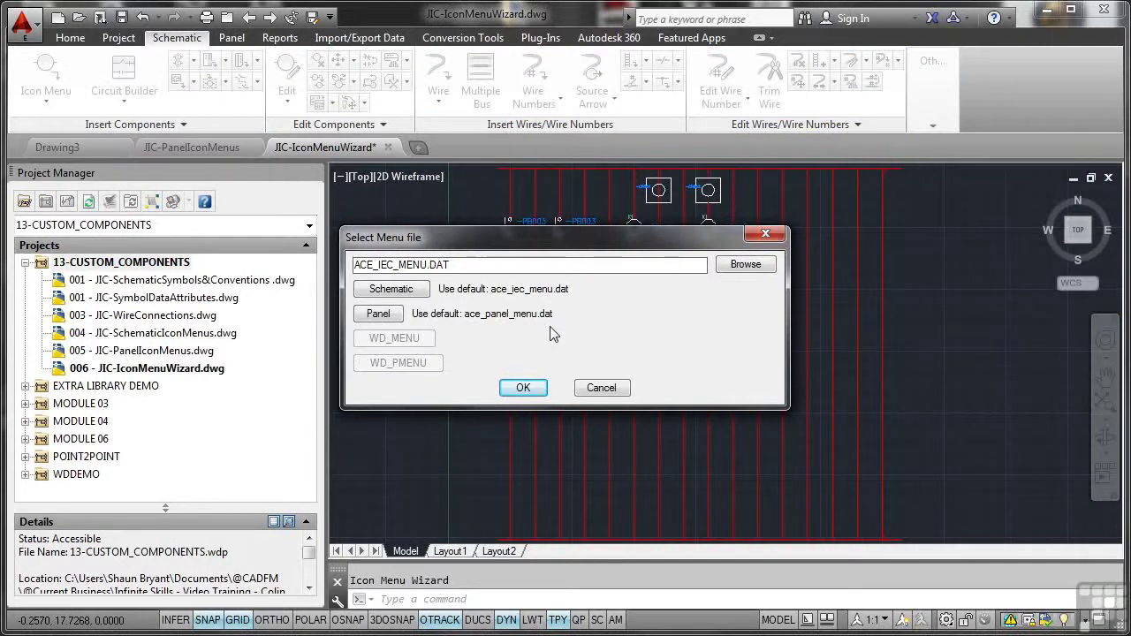
{"action": "left_click", "coordinate": [405, 293]}
{"action": "left_click", "coordinate": [521, 387]}
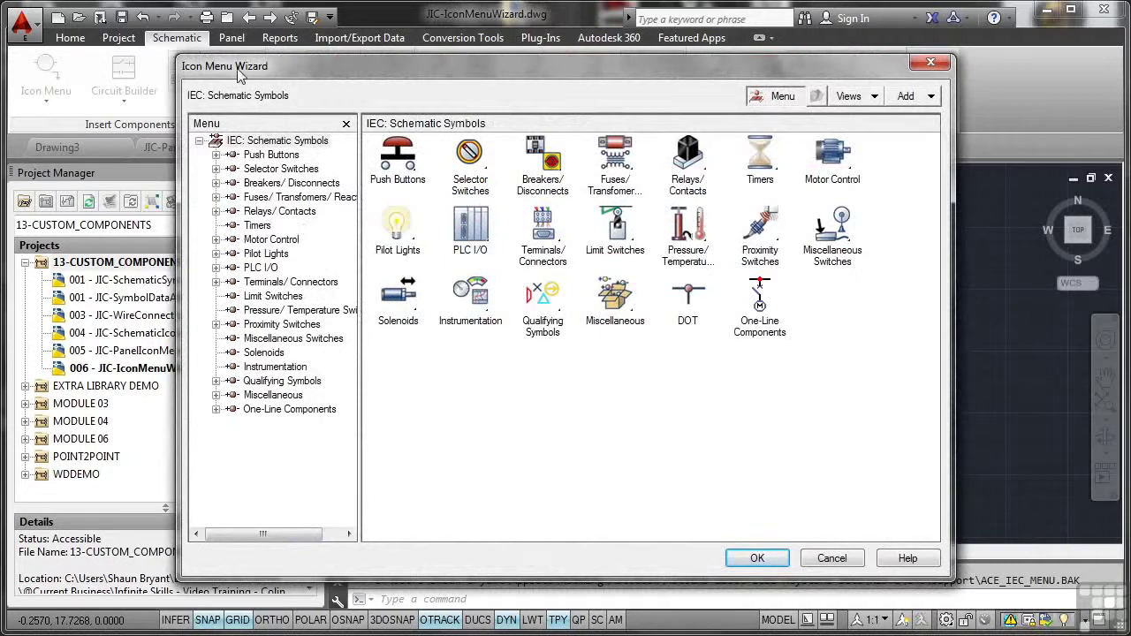
Start adding an existing circuit to the Miscellaneous User Circuits submenu and name its icon Icon Menu Wizard.
{"action": "left_click", "coordinate": [216, 395]}
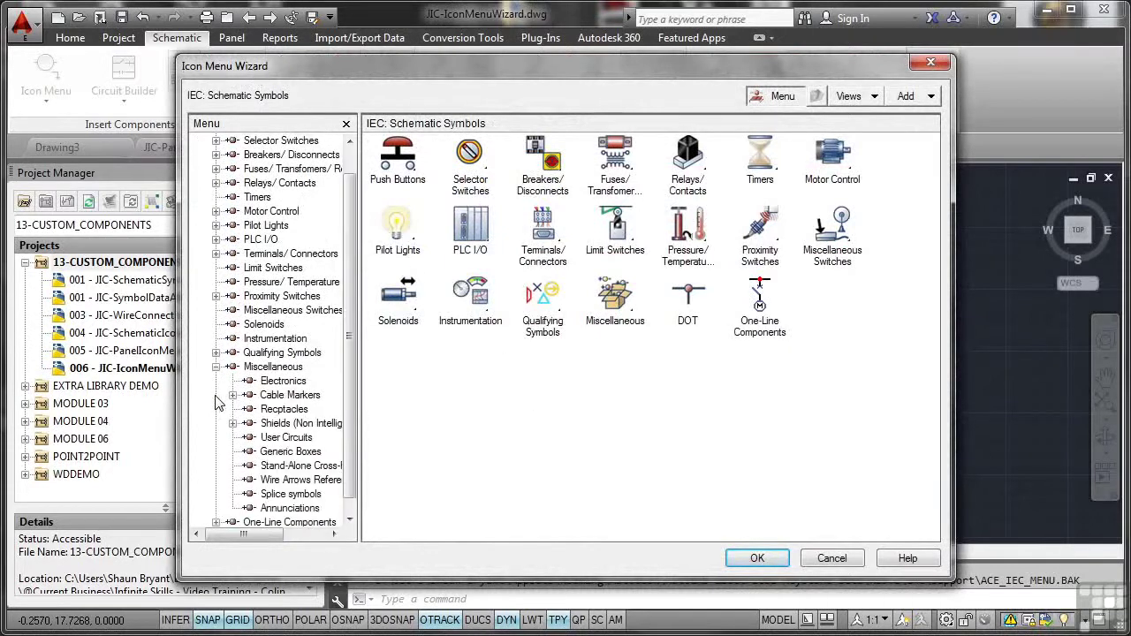
{"action": "left_click", "coordinate": [284, 437]}
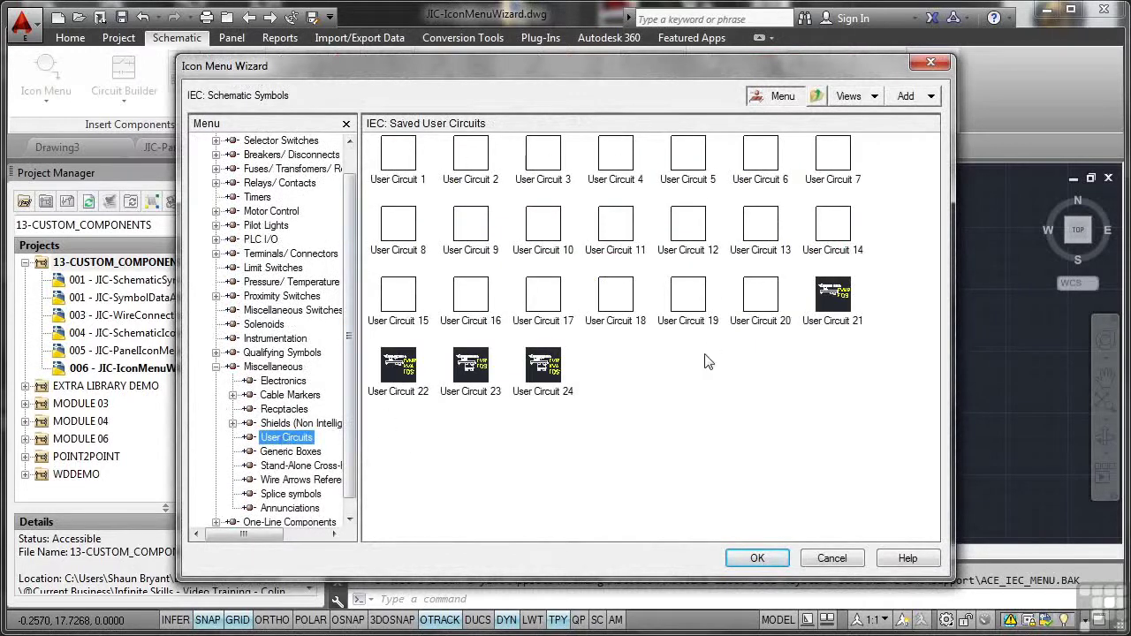
{"action": "left_click", "coordinate": [931, 97]}
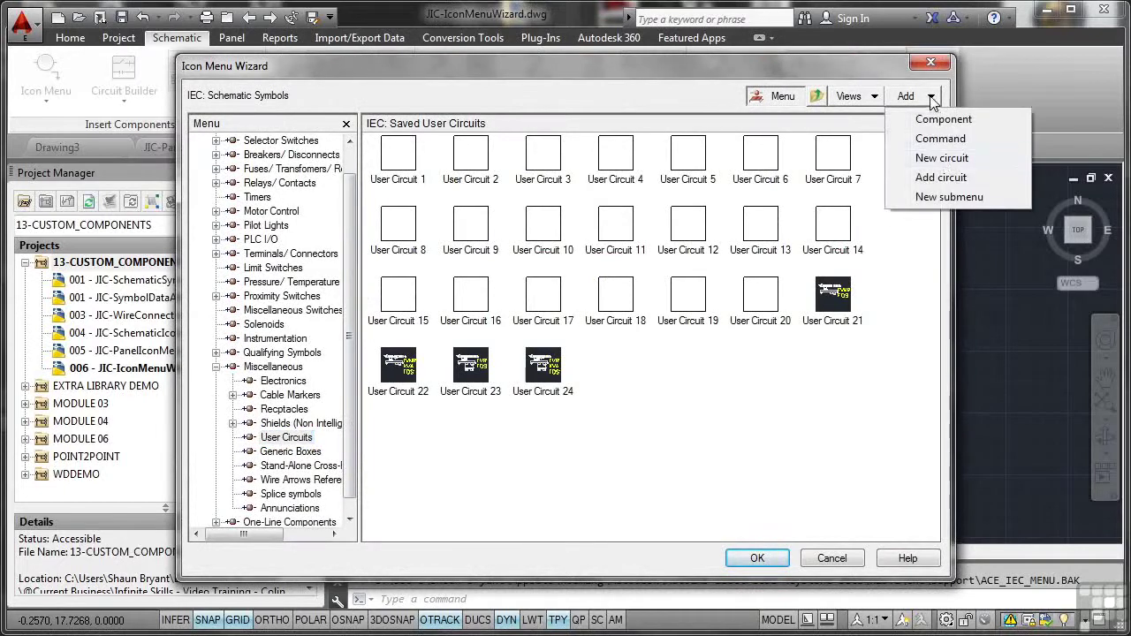
{"action": "left_click", "coordinate": [942, 178]}
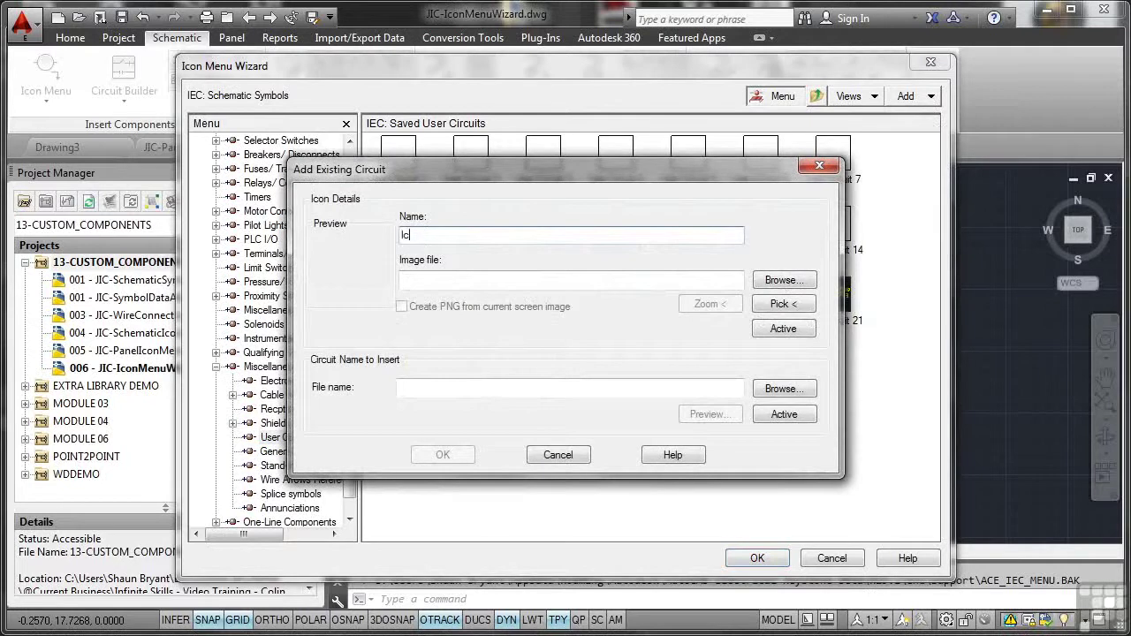
{"action": "type", "text": "Icon Menu Wizard"}
{"action": "left_click", "coordinate": [765, 284]}
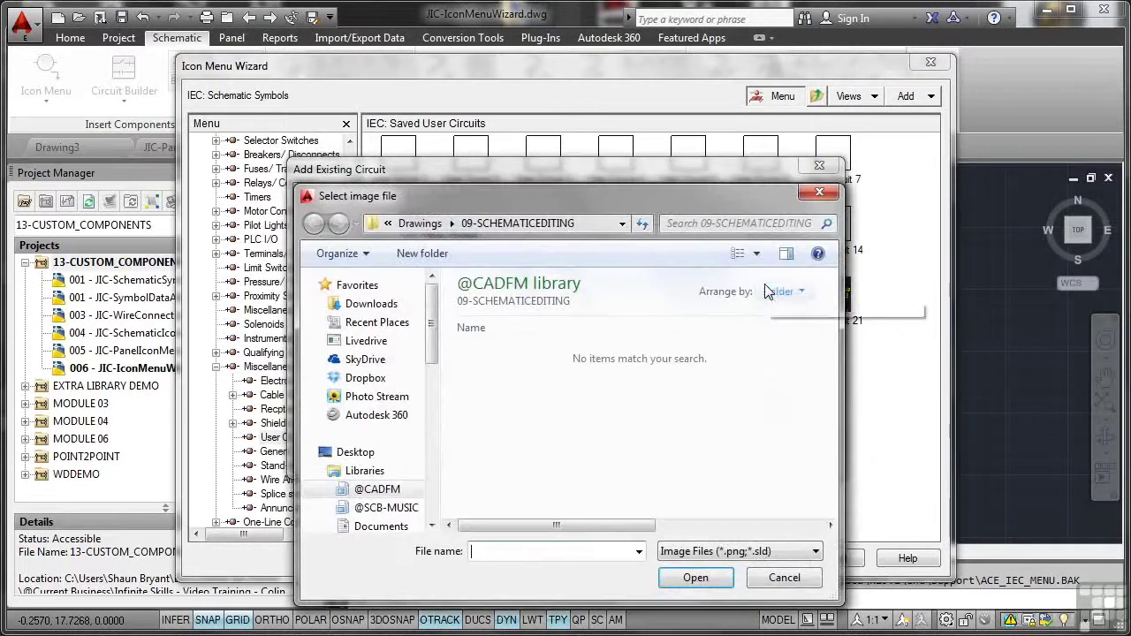
{"action": "left_click", "coordinate": [781, 579]}
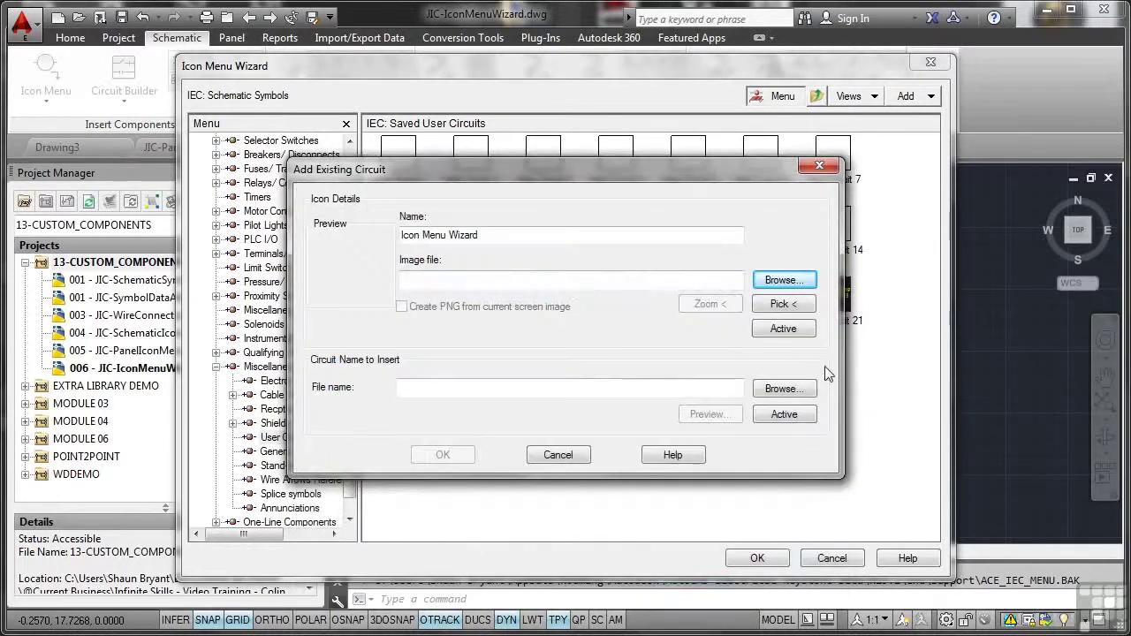
{"action": "left_click", "coordinate": [783, 305]}
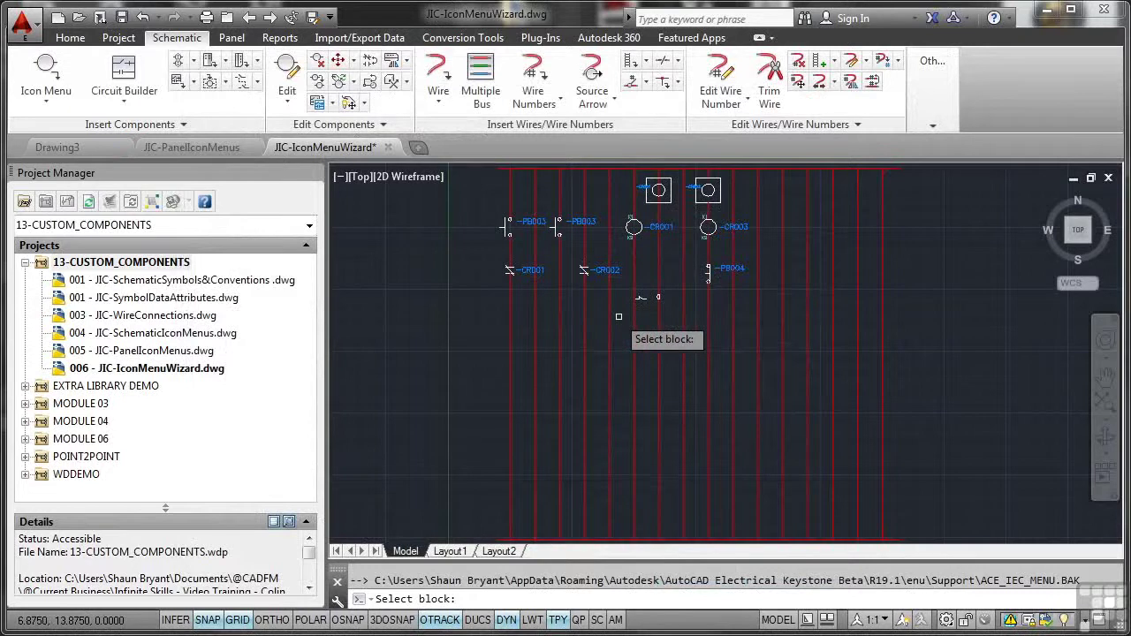
{"action": "key", "text": "Escape"}
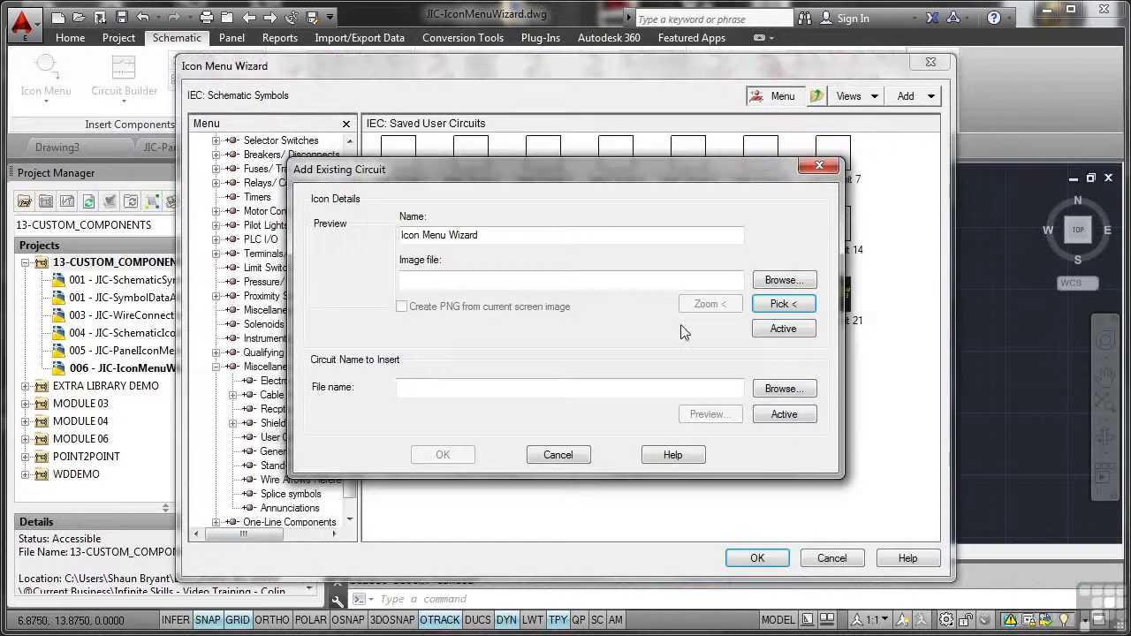
Use the active drawing's name for the icon image file and have the PNG created from the current screen image.
{"action": "left_click", "coordinate": [771, 331]}
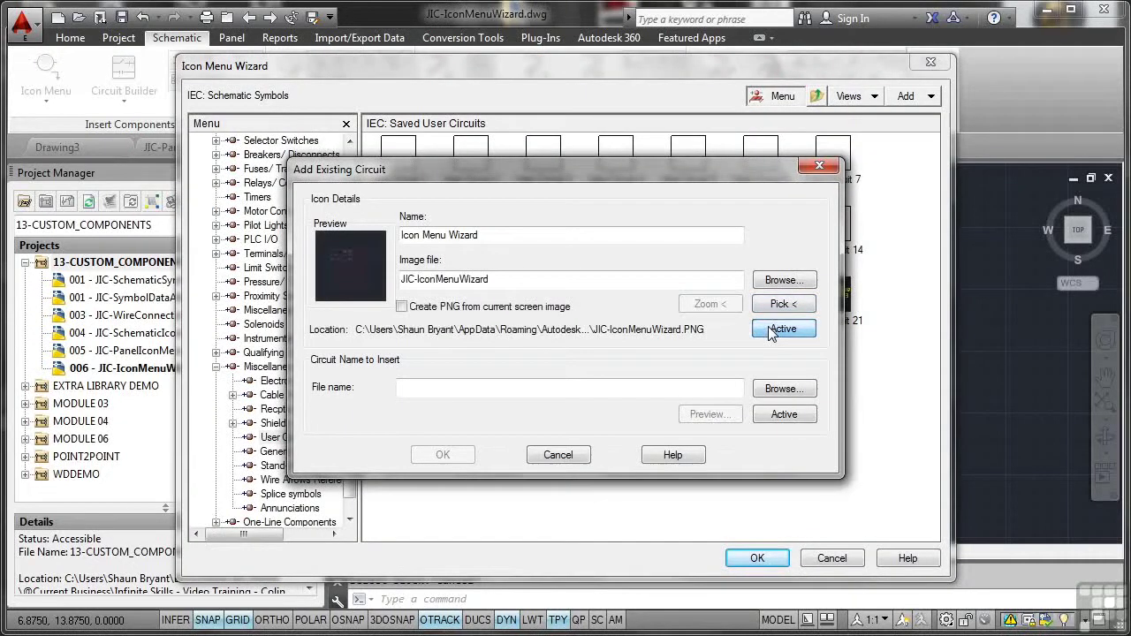
{"action": "left_click", "coordinate": [402, 306]}
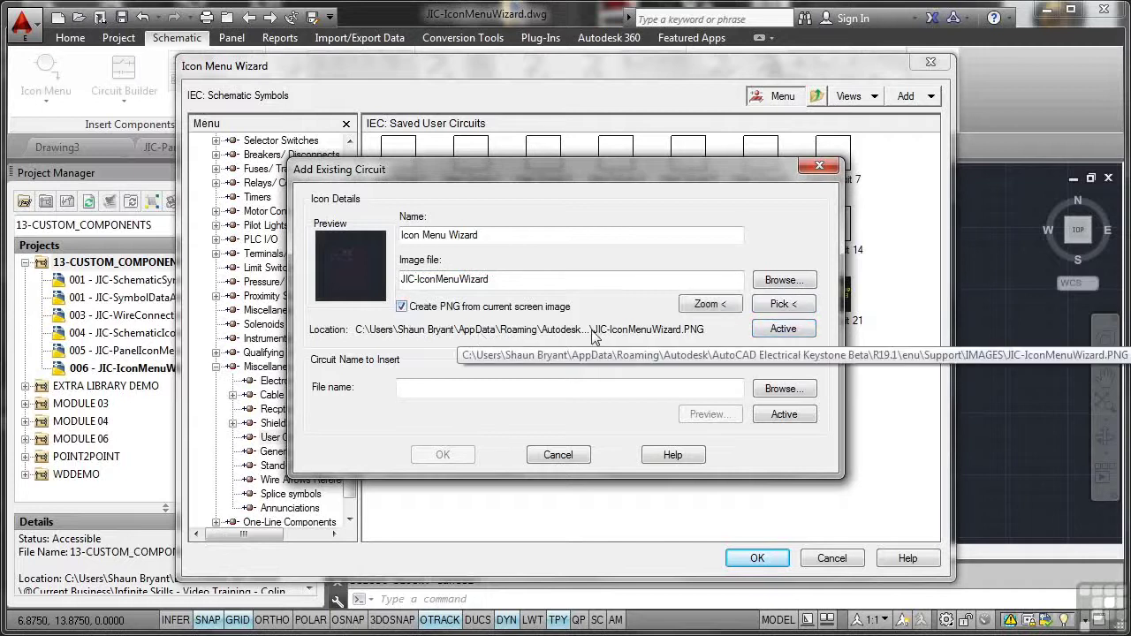
{"action": "left_click", "coordinate": [694, 307]}
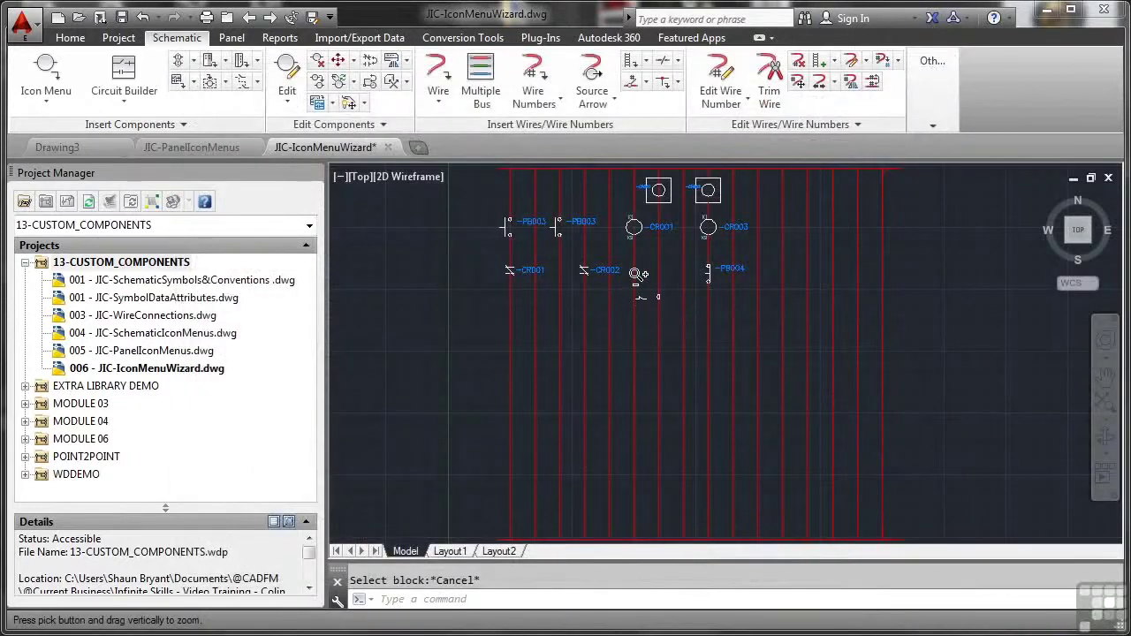
{"action": "key", "text": "Return"}
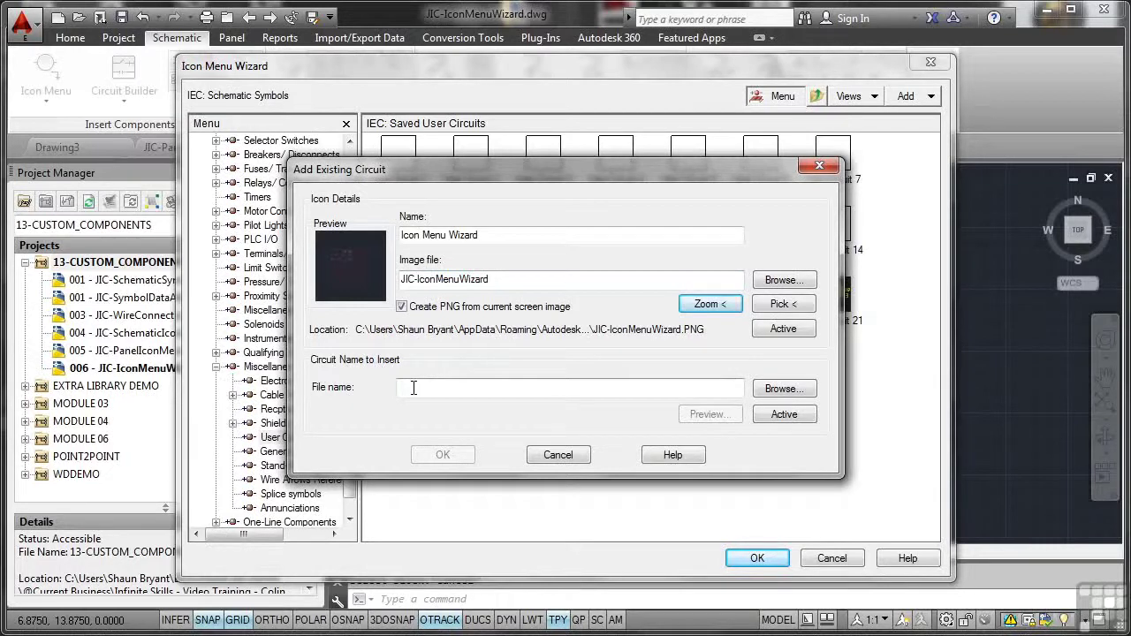
Use the active drawing as the circuit to insert, replace the existing icon image, and accept the changed icon menu.
{"action": "left_click", "coordinate": [778, 388]}
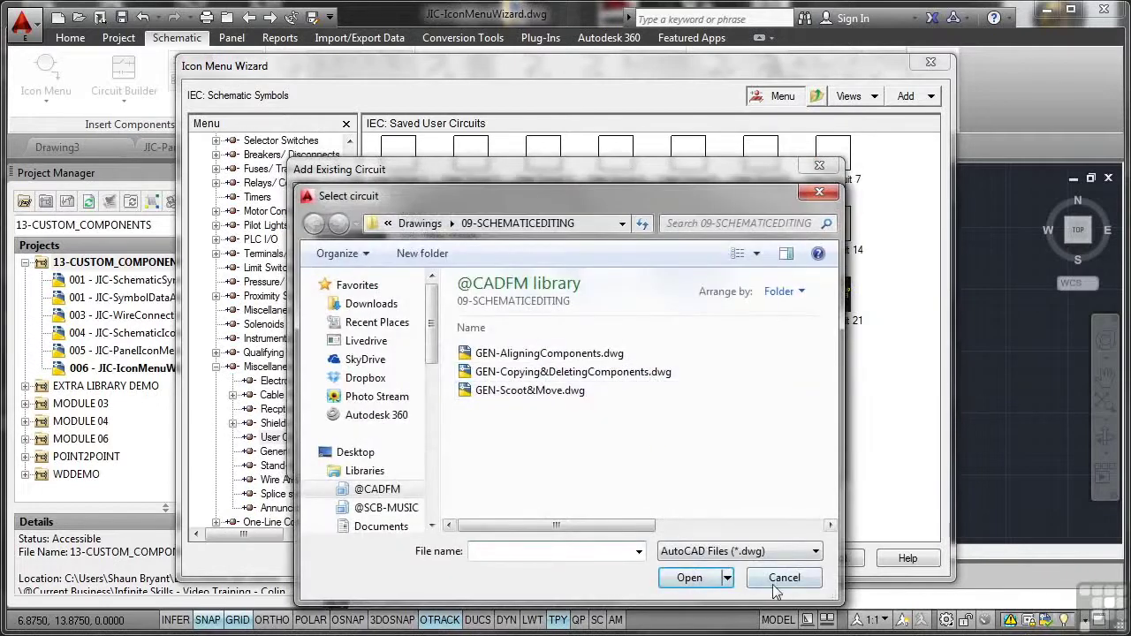
{"action": "left_click", "coordinate": [780, 578]}
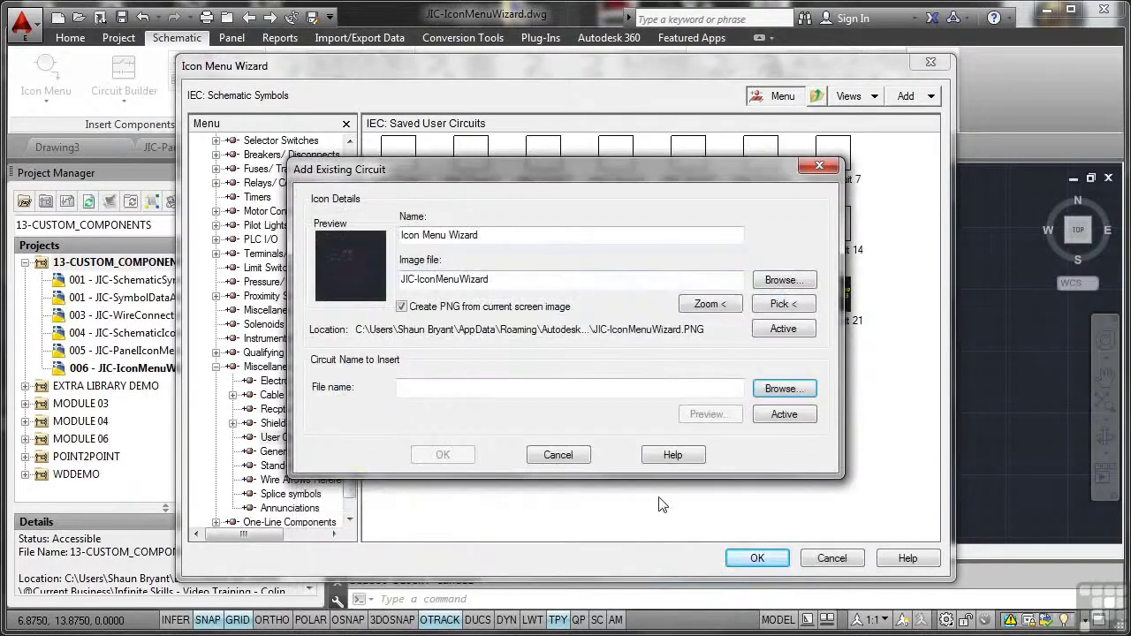
{"action": "left_click", "coordinate": [776, 415]}
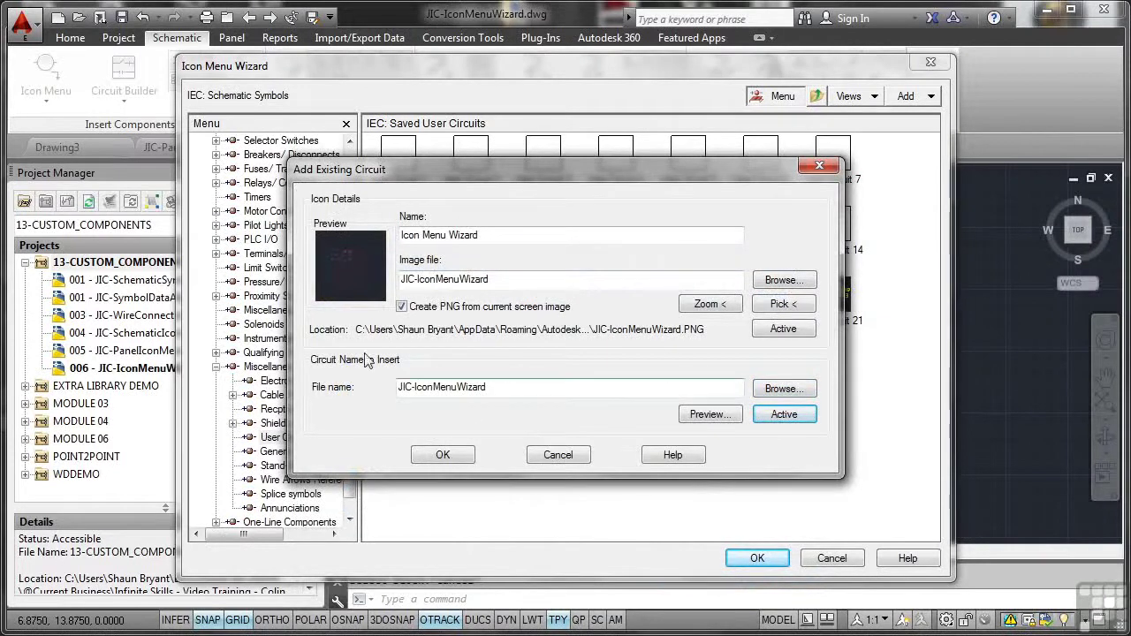
{"action": "left_click", "coordinate": [442, 454]}
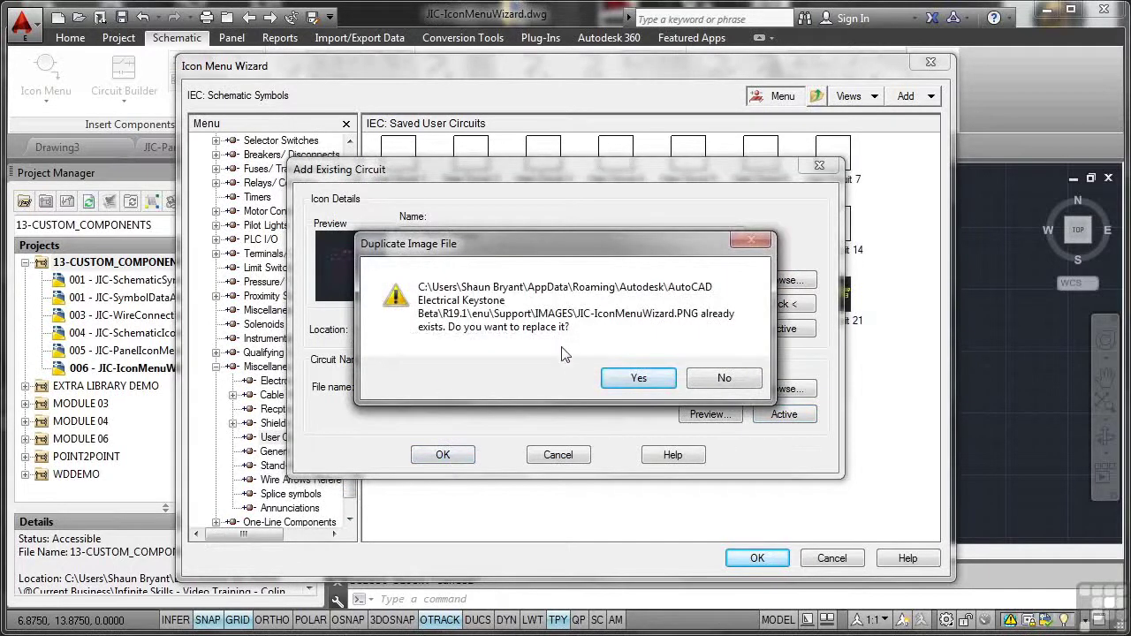
{"action": "left_click", "coordinate": [635, 375]}
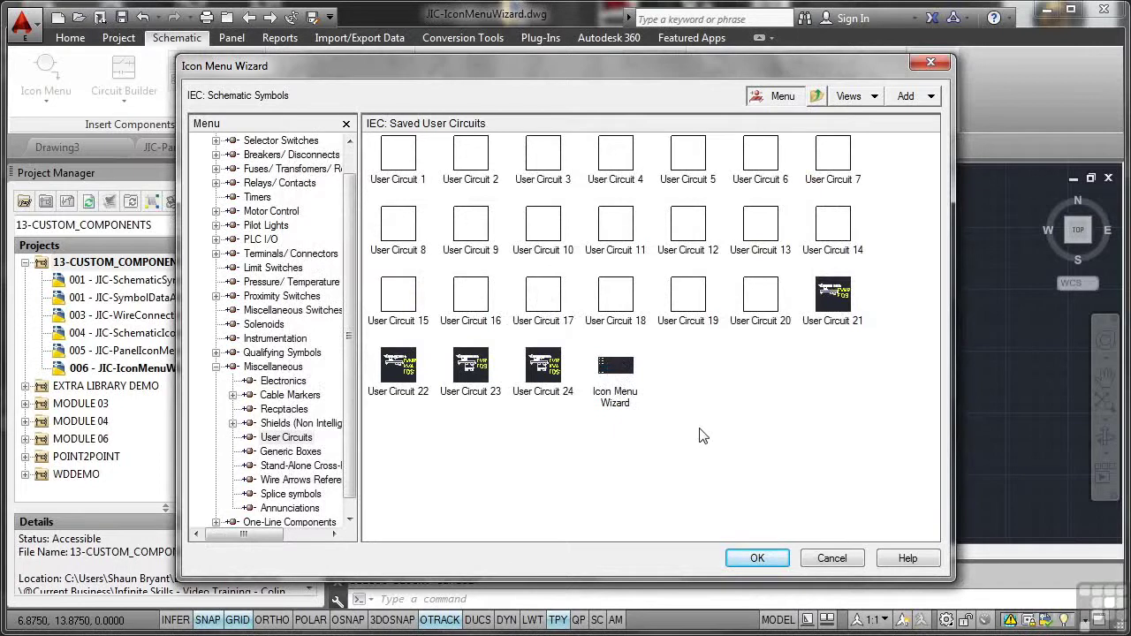
{"action": "left_click", "coordinate": [758, 557]}
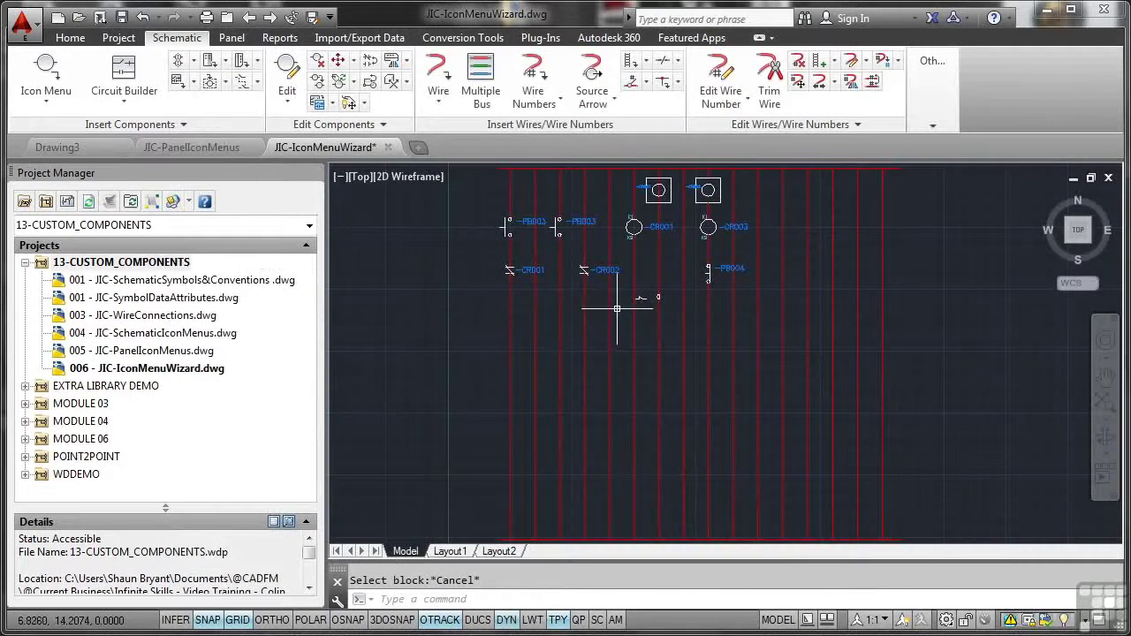
Choose the Icon Menu Wizard circuit for insertion from the schematic icon menu's Miscellaneous User Circuits.
{"action": "scroll", "coordinate": [617, 308], "scroll_direction": "down", "scroll_amount": 1}
{"action": "scroll", "coordinate": [616, 308], "scroll_direction": "down", "scroll_amount": 5}
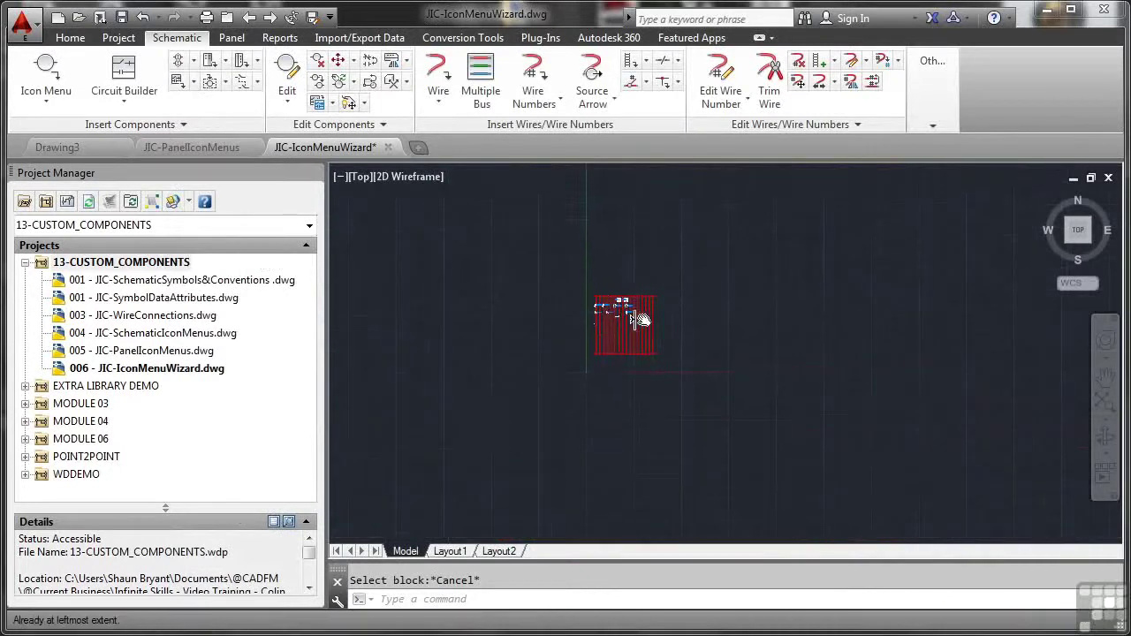
{"action": "middle_click_drag", "start_coordinate": [610, 350], "coordinate": [541, 413]}
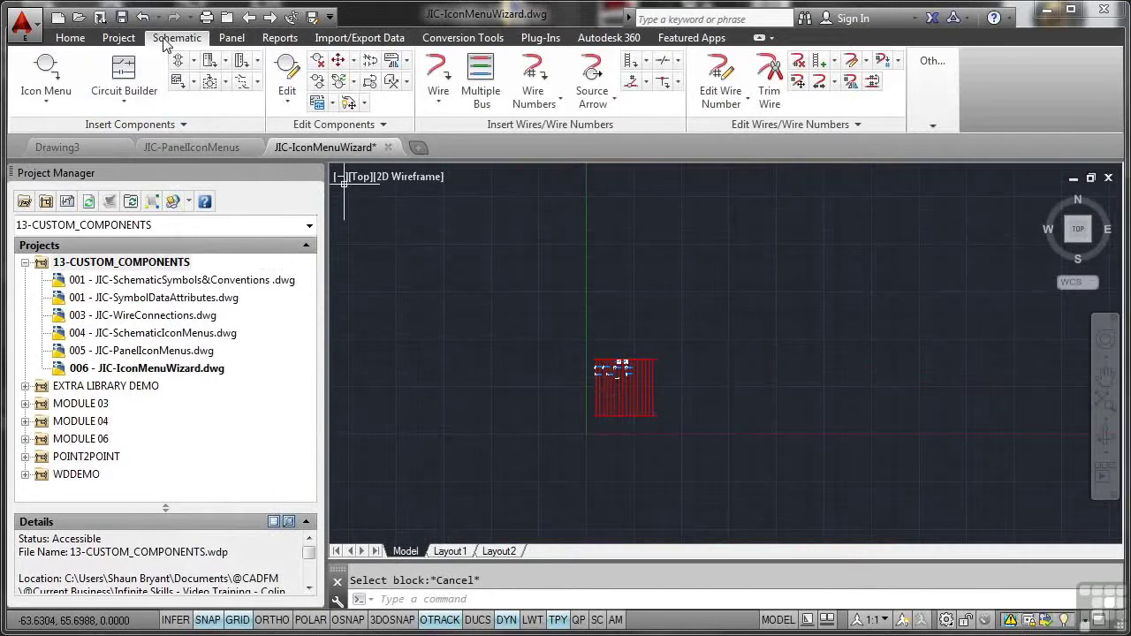
{"action": "left_click", "coordinate": [47, 69]}
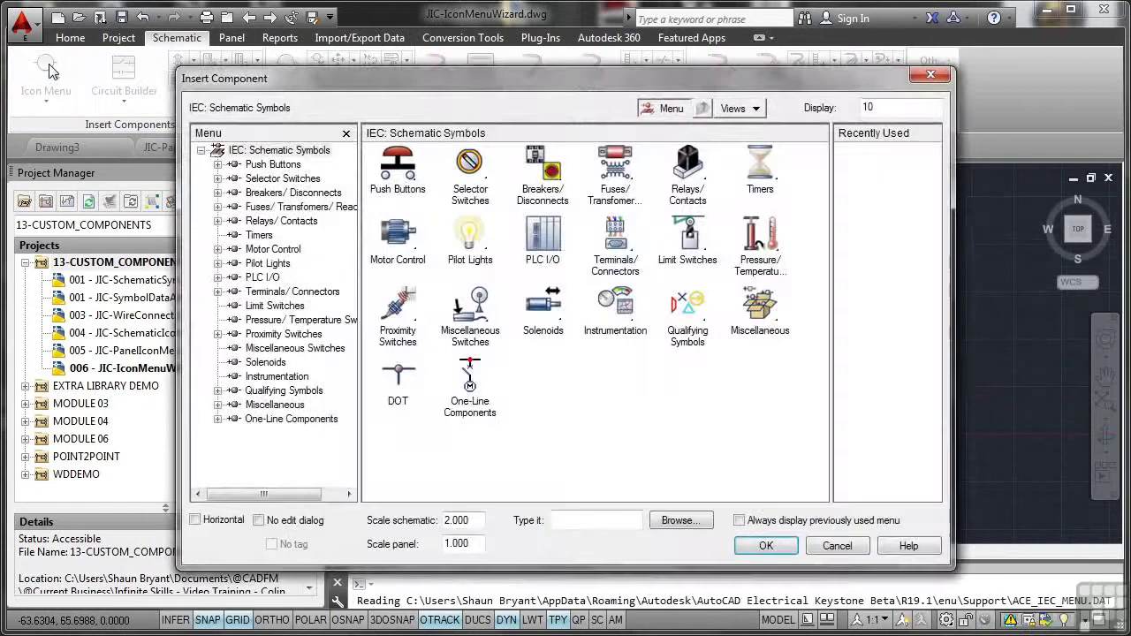
{"action": "left_click", "coordinate": [219, 404]}
{"action": "left_click", "coordinate": [278, 406]}
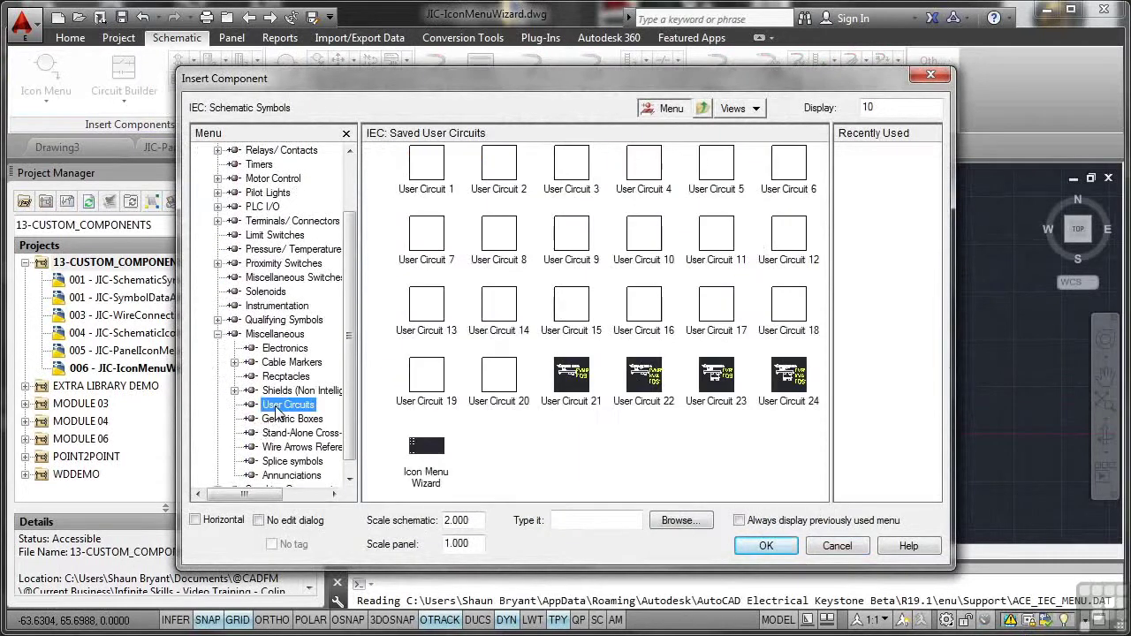
{"action": "left_click", "coordinate": [430, 452]}
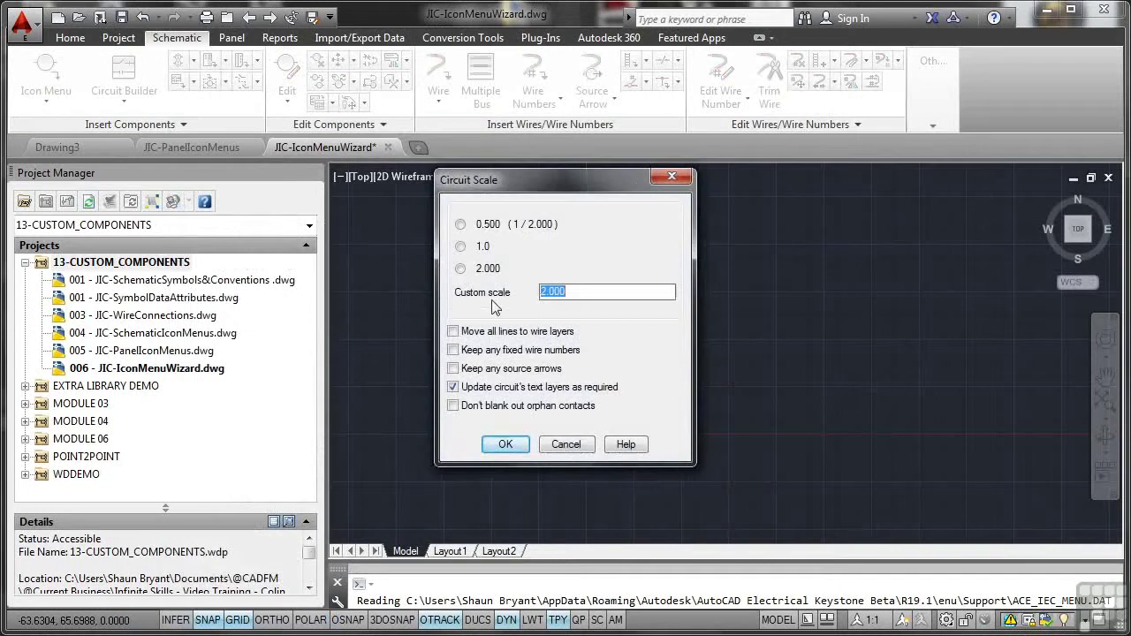
Set the circuit scale to 1.0 and place the circuit just right of the original ladder, level with it.
{"action": "left_click", "coordinate": [460, 247]}
{"action": "left_click", "coordinate": [505, 445]}
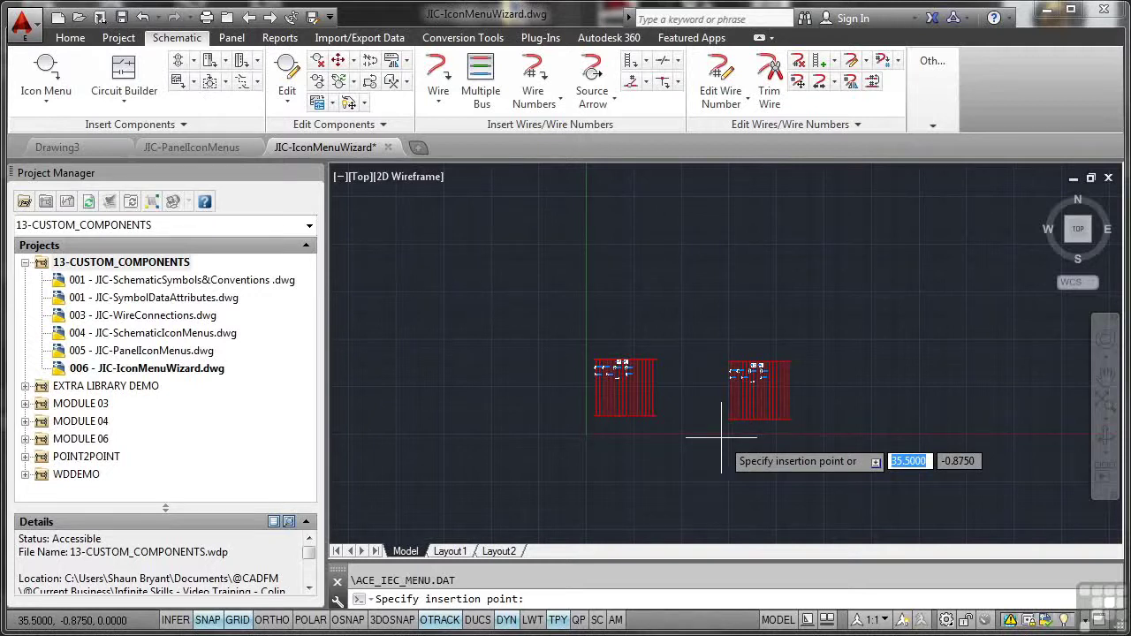
{"action": "left_click", "coordinate": [662, 434]}
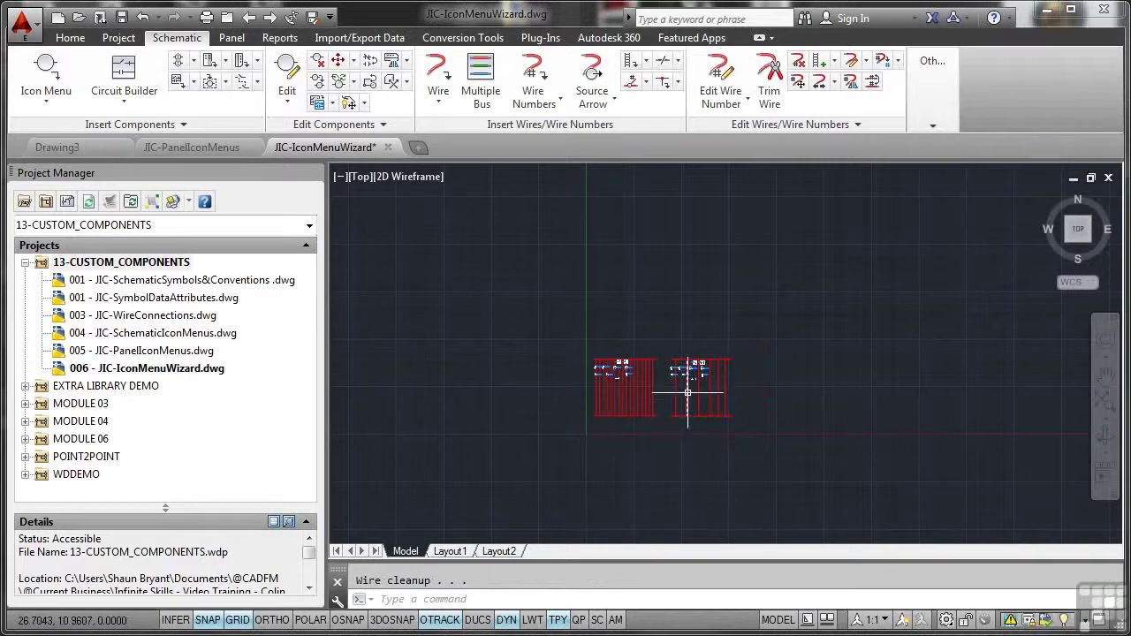
Regenerate the model and examine the inserted circuit's wires and component tags up close.
{"action": "scroll", "coordinate": [685, 390], "scroll_direction": "up", "scroll_amount": 4}
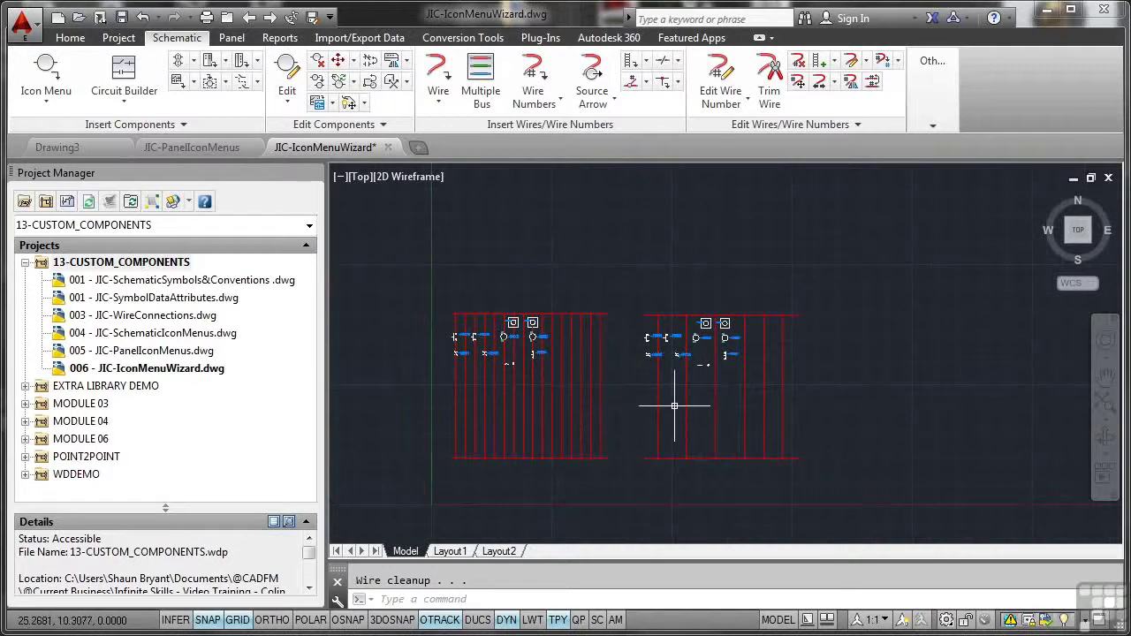
{"action": "scroll", "coordinate": [588, 303], "scroll_direction": "down", "scroll_amount": 2}
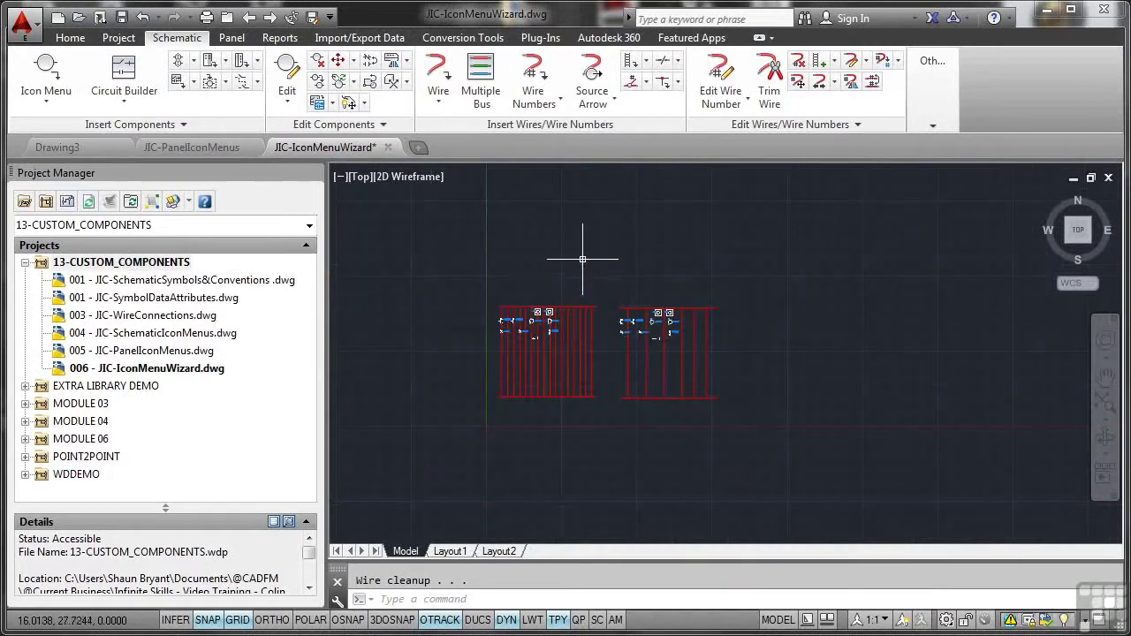
{"action": "type", "text": "regen"}
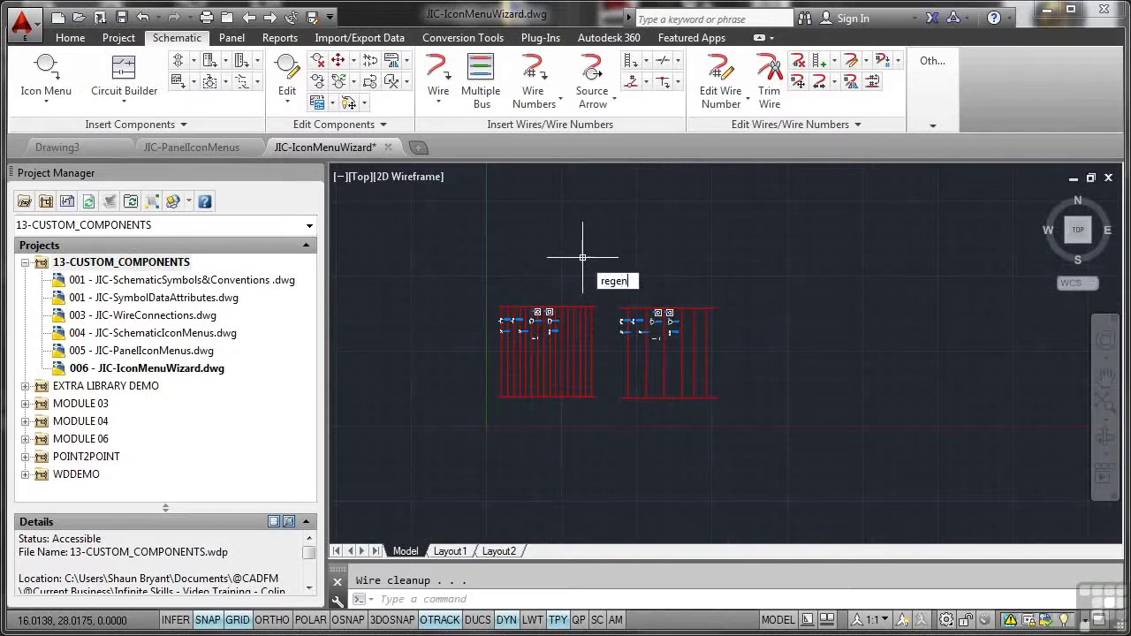
{"action": "key", "text": "Return"}
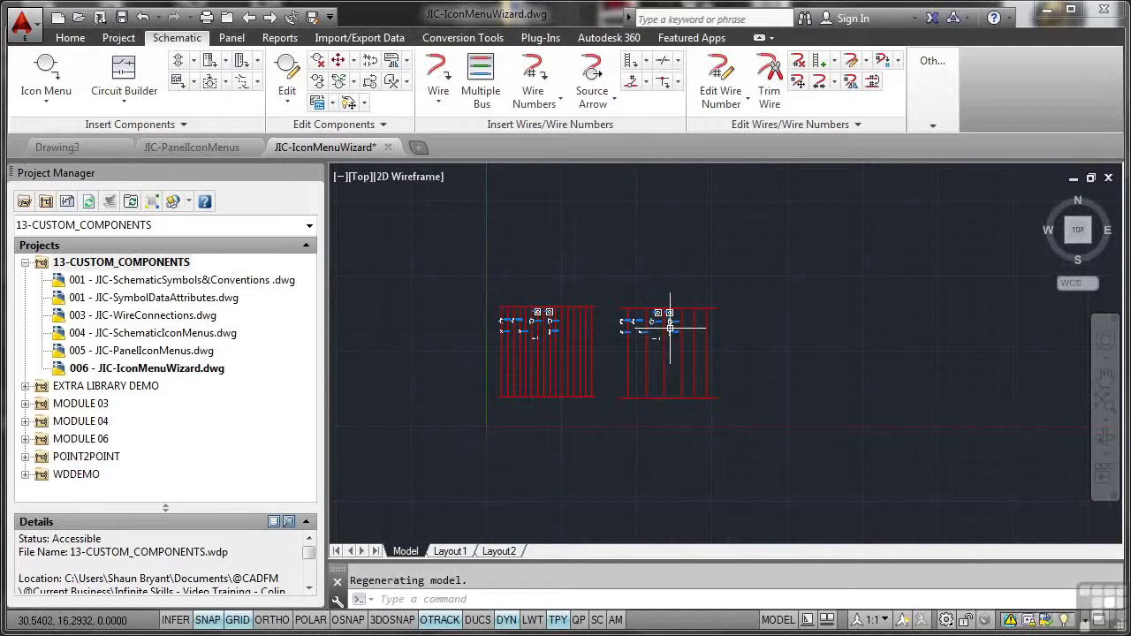
{"action": "scroll", "coordinate": [663, 323], "scroll_direction": "up", "scroll_amount": 5}
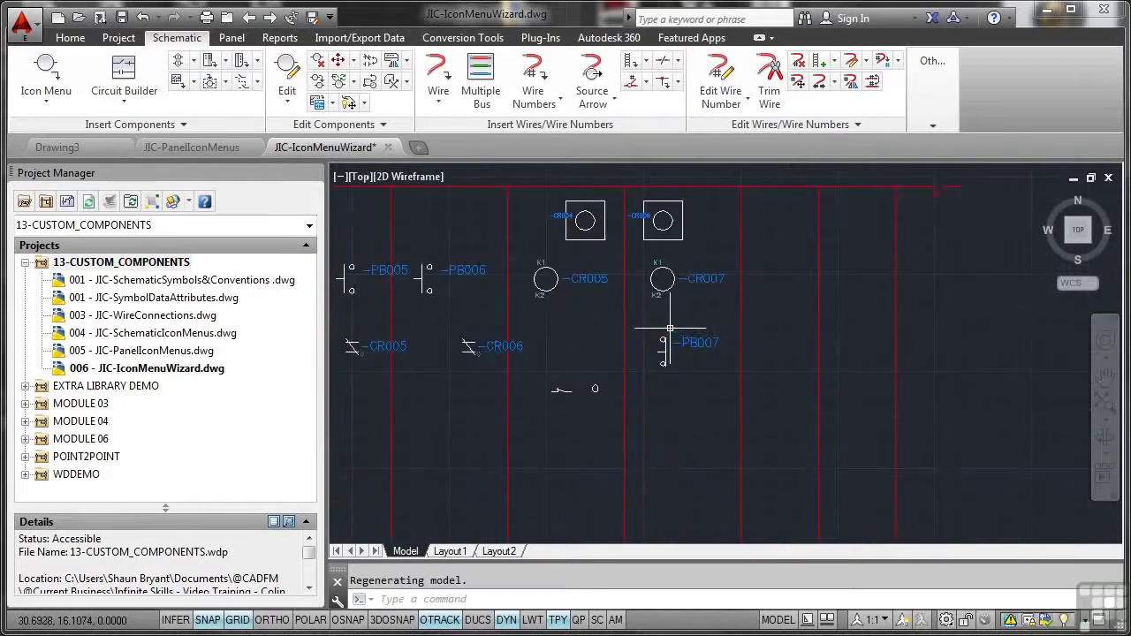
{"action": "scroll", "coordinate": [670, 329], "scroll_direction": "down", "scroll_amount": 4}
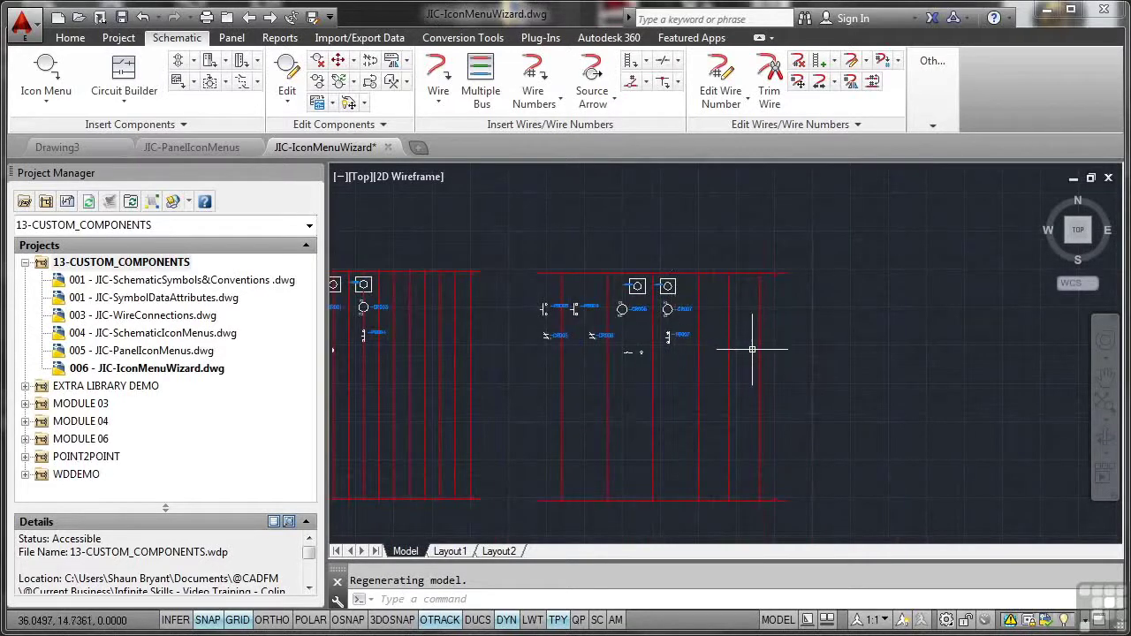